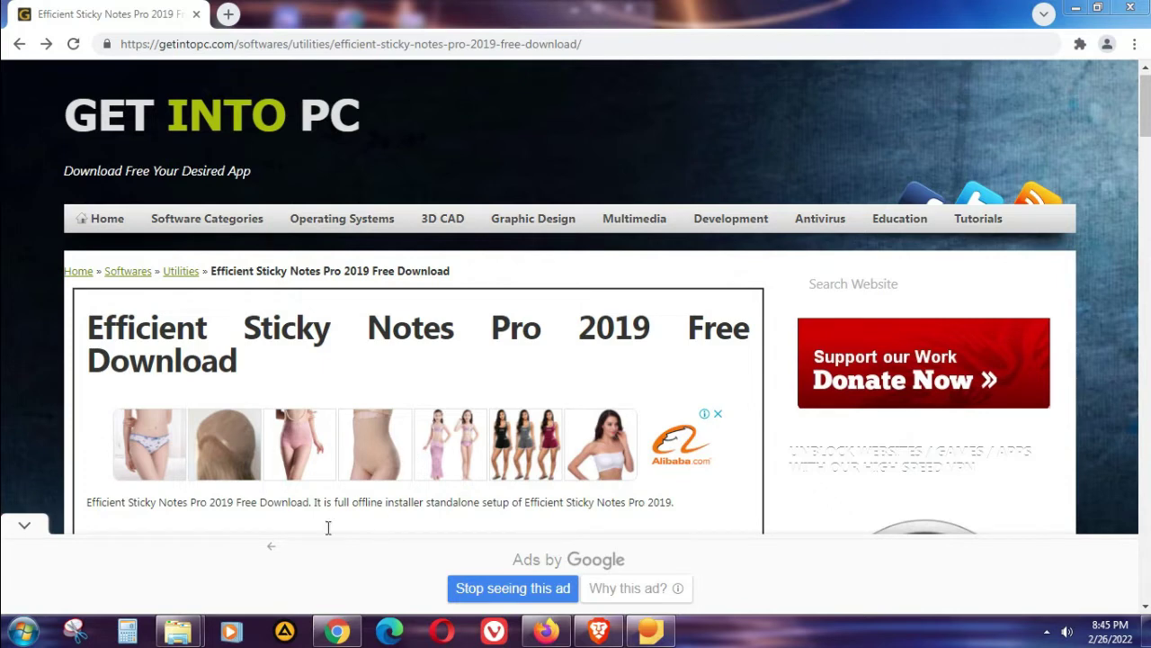
# - Launch Efficient Sticky Notes Pro from its shortcut in the Tools folder
pyautogui.moveTo(178, 637)
pyautogui.click(126, 517)
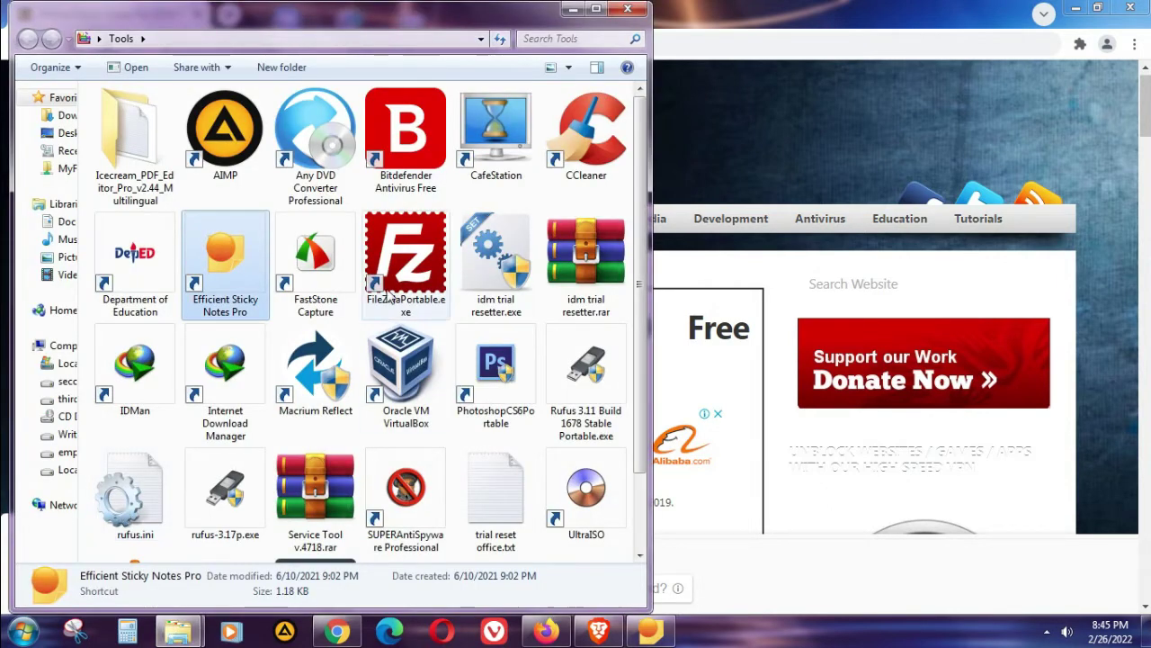
pyautogui.rightClick(219, 266)
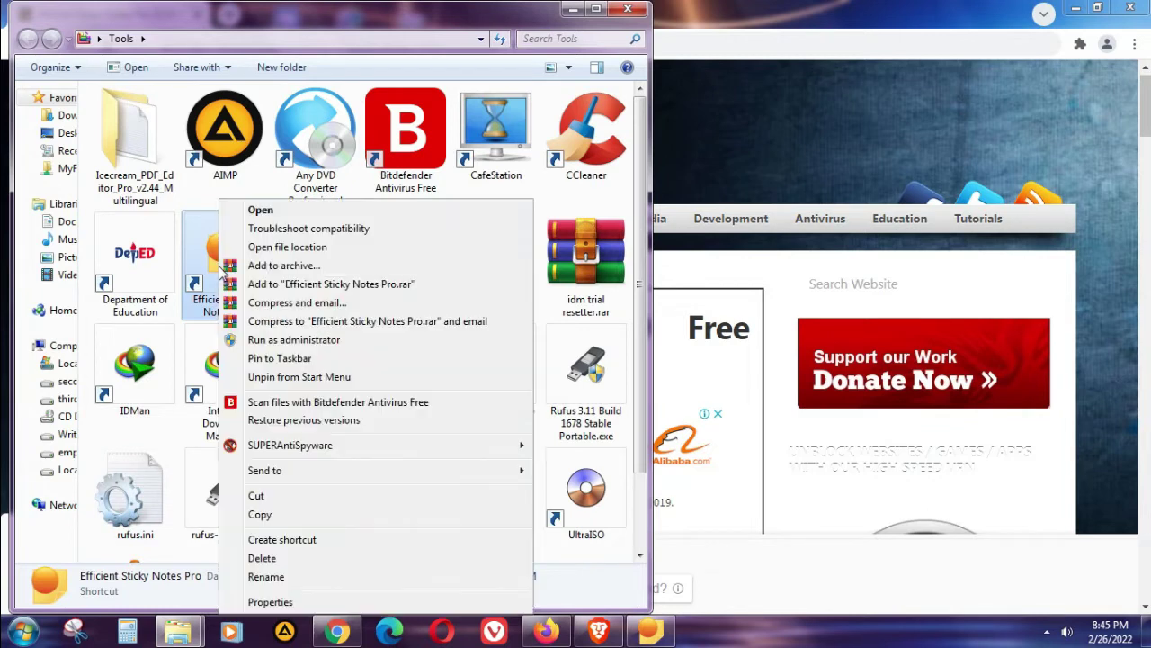
pyautogui.click(258, 209)
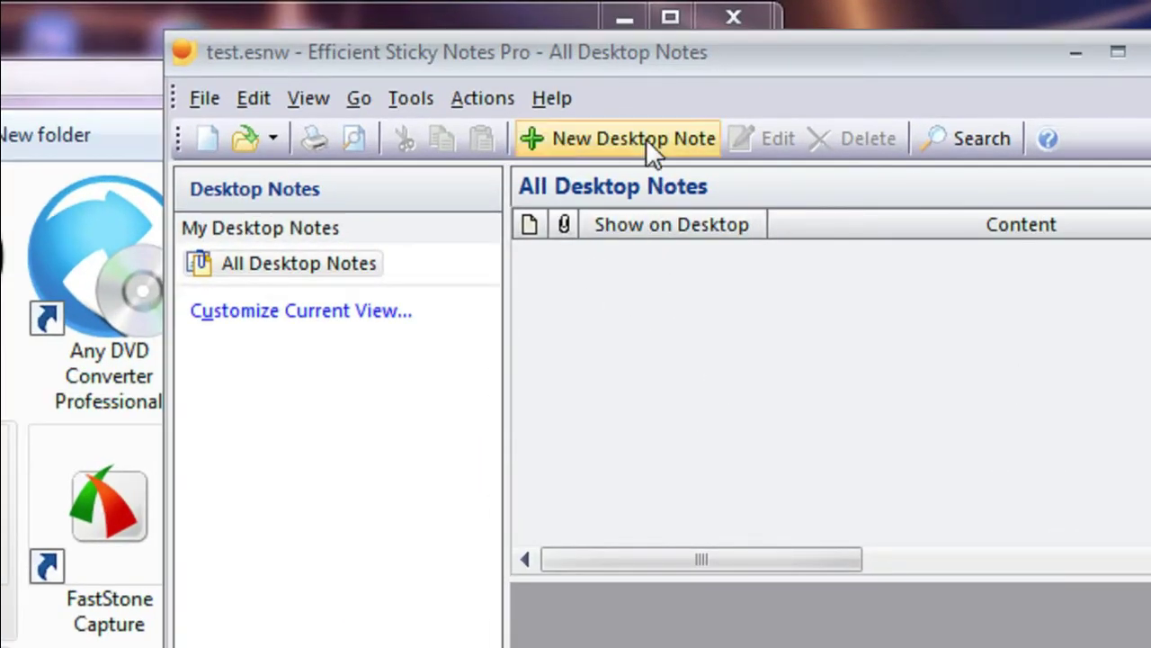
# - Create a new desktop note and try red, magenta and yellow backgrounds
pyautogui.click(646, 138)
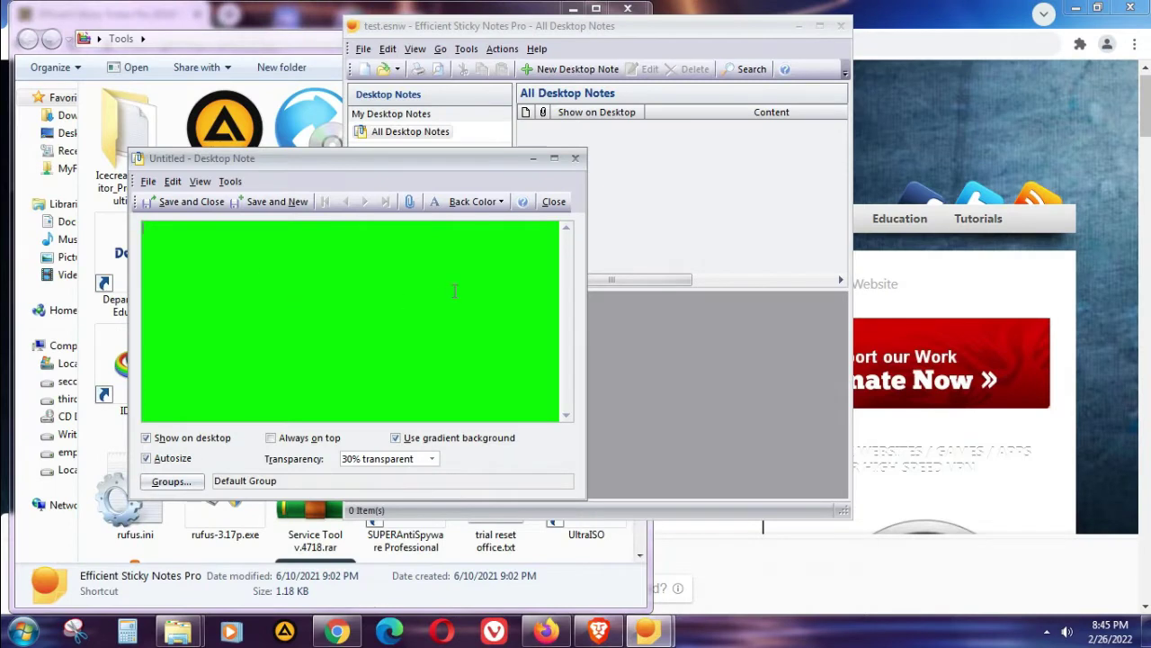
pyautogui.click(501, 201)
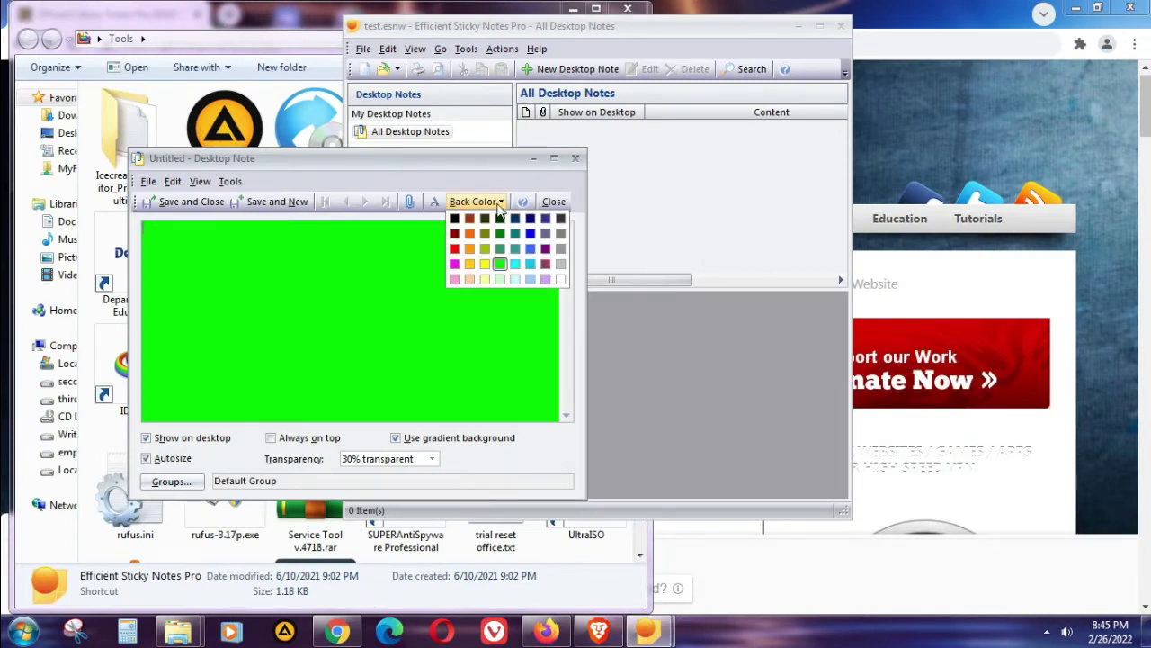
pyautogui.click(455, 248)
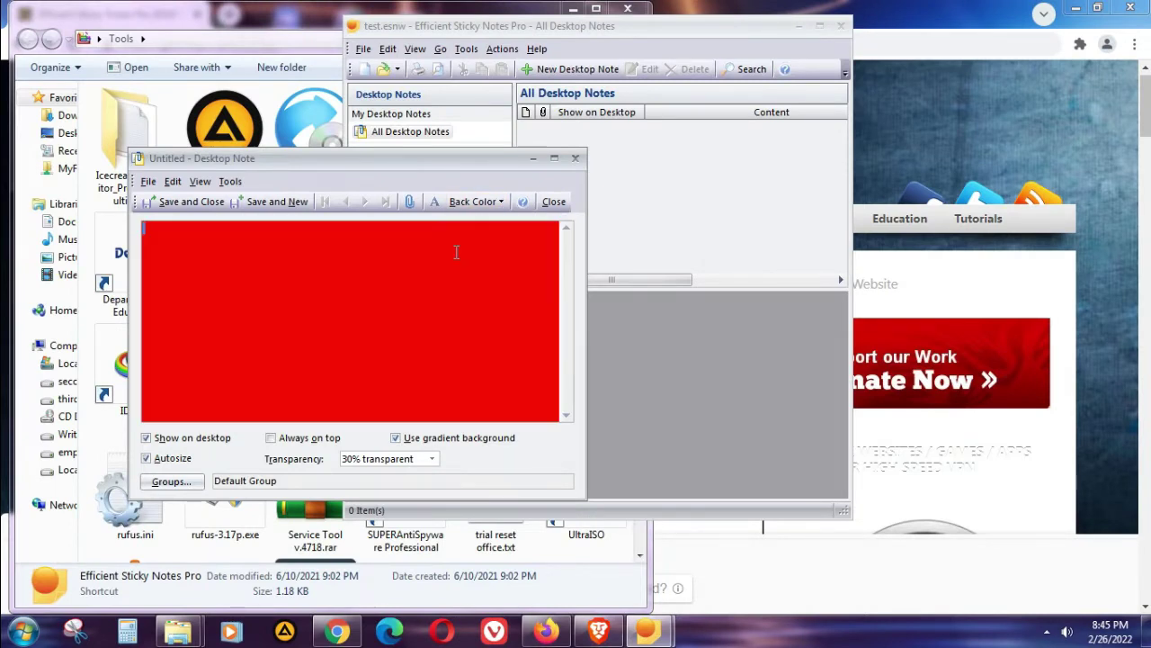
pyautogui.click(495, 206)
pyautogui.click(454, 261)
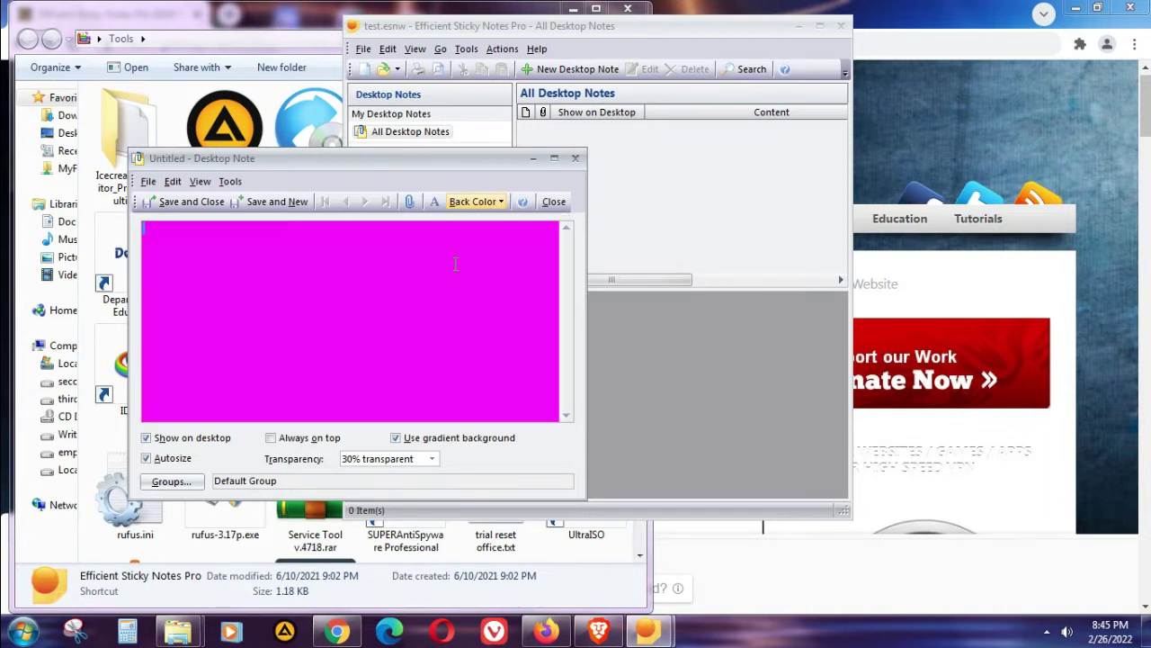
pyautogui.click(500, 202)
pyautogui.click(484, 260)
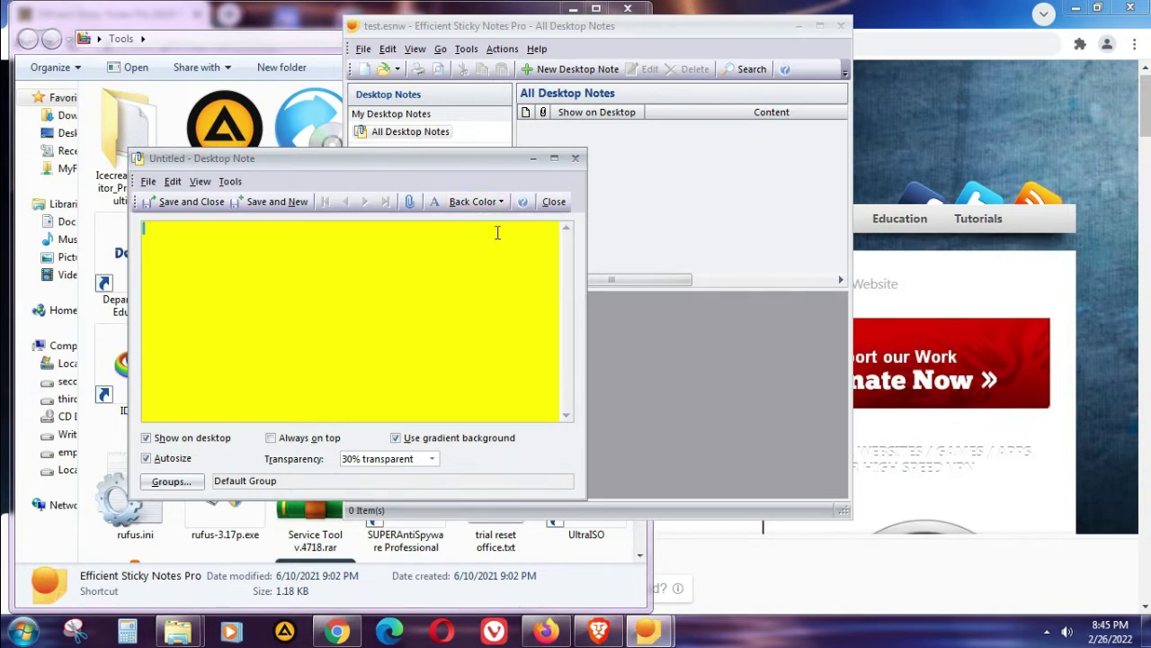
# - Try cyan and yellow again, then settle on a yellow-green note background
pyautogui.click(501, 204)
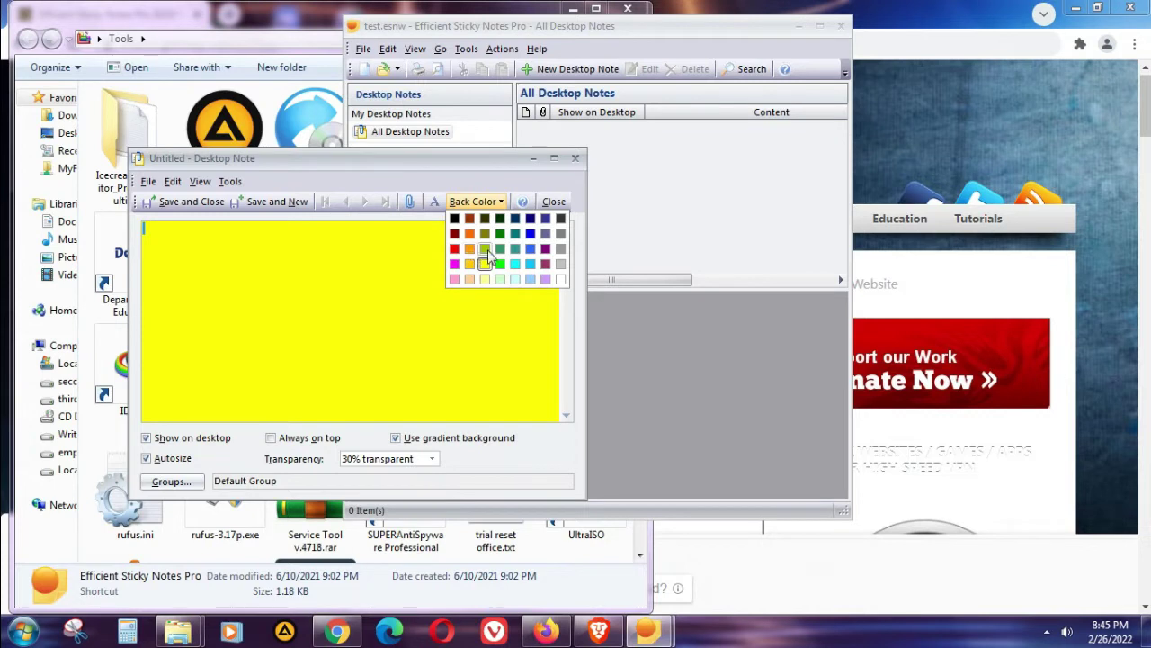
pyautogui.click(485, 263)
pyautogui.click(477, 202)
pyautogui.click(515, 264)
pyautogui.click(500, 202)
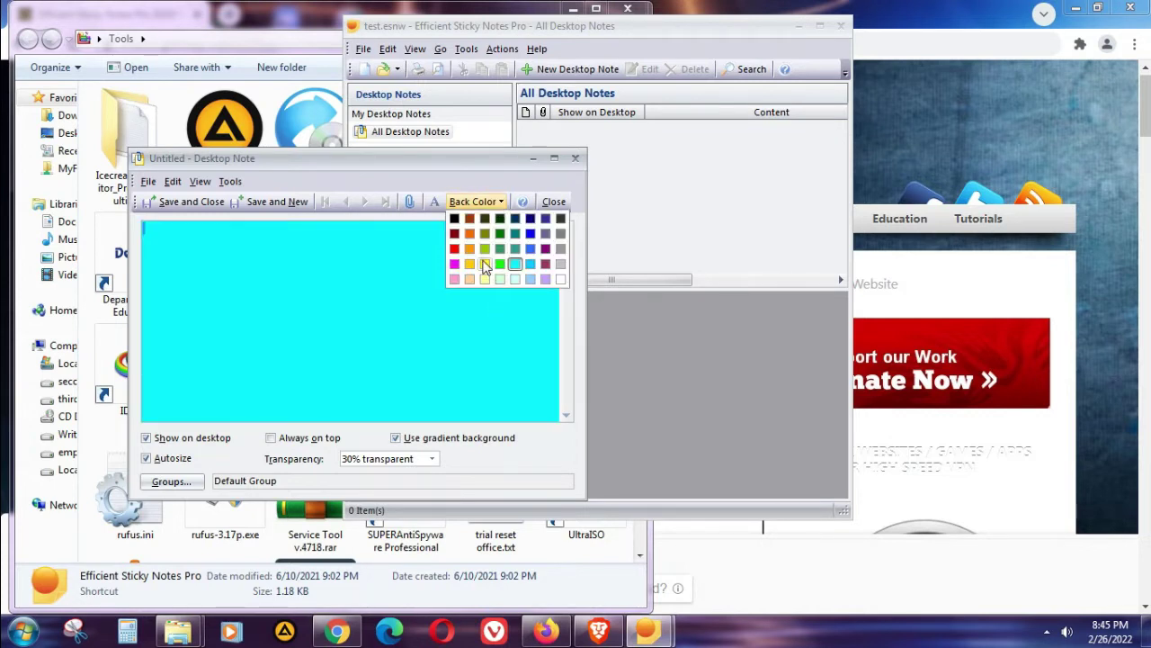
pyautogui.click(484, 260)
pyautogui.click(493, 203)
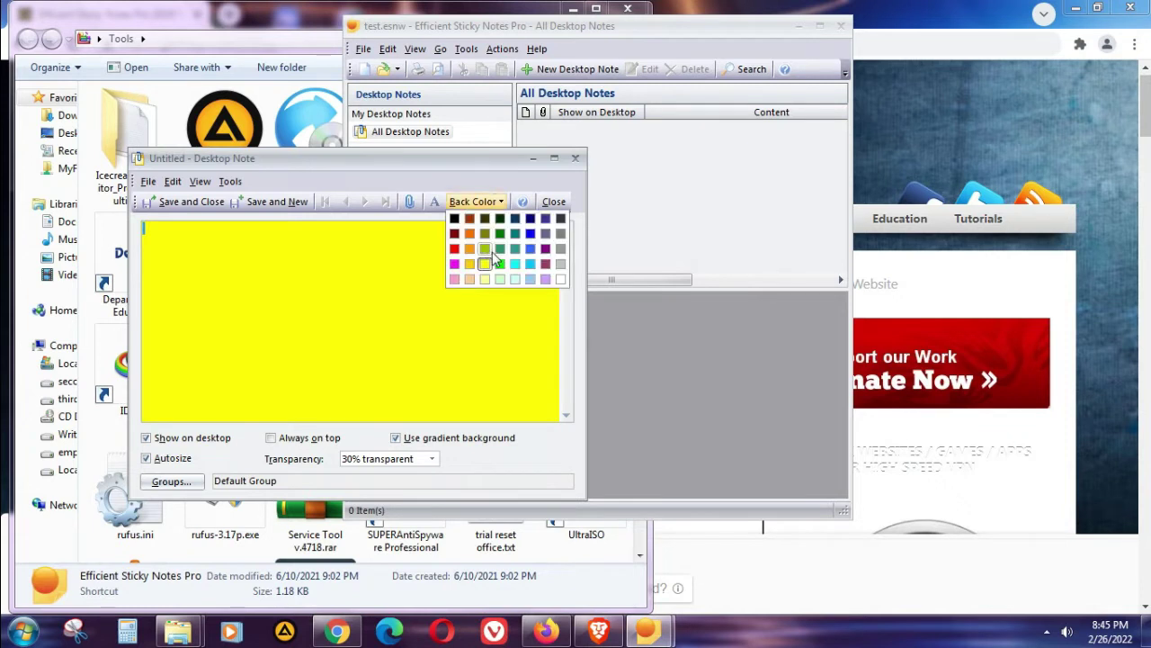
pyautogui.click(494, 261)
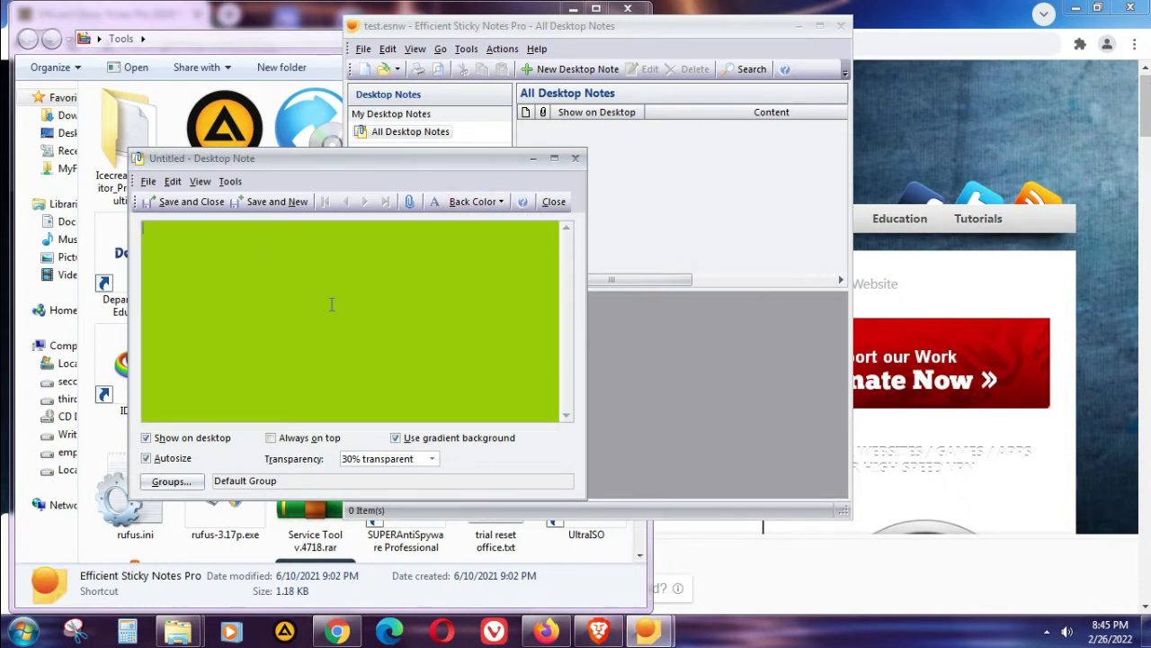
# - Write 'Test Demo', 'for this session' and '123432545' on separate lines of the note
pyautogui.write('Test')
pyautogui.write(' Demo ')
pyautogui.write('for this sessio')
pyautogui.write('n')
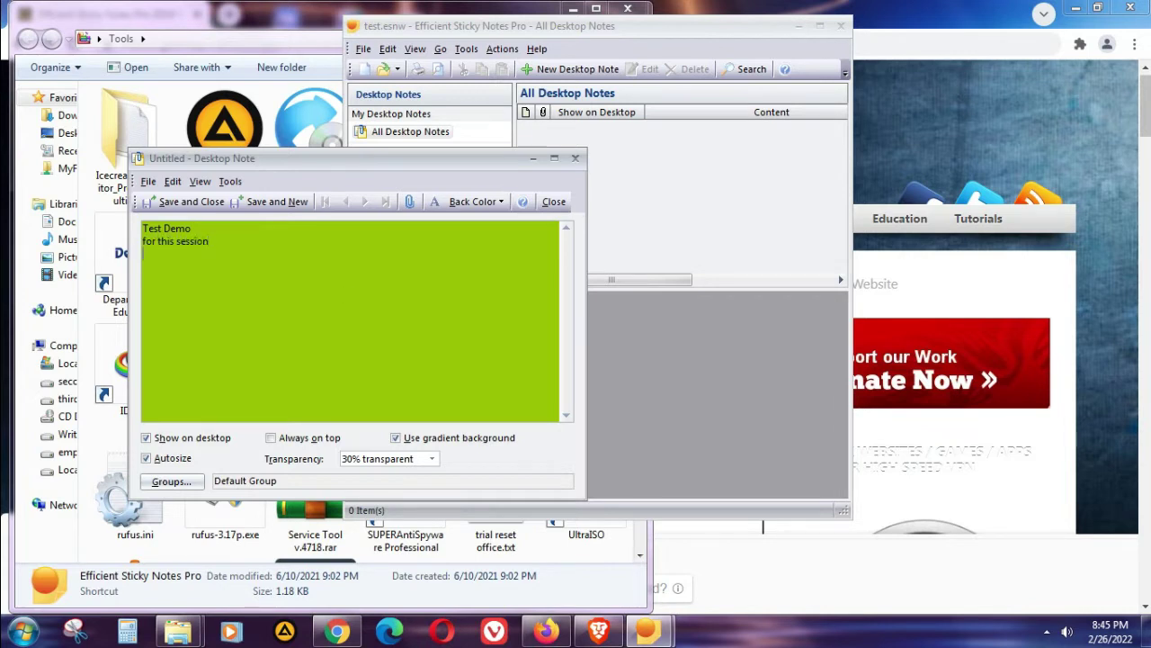
pyautogui.press('Return')
pyautogui.write('123432545')
# - Choose the Stencil font in Regular style after comparing Snap ITC and other styles
pyautogui.click(434, 201)
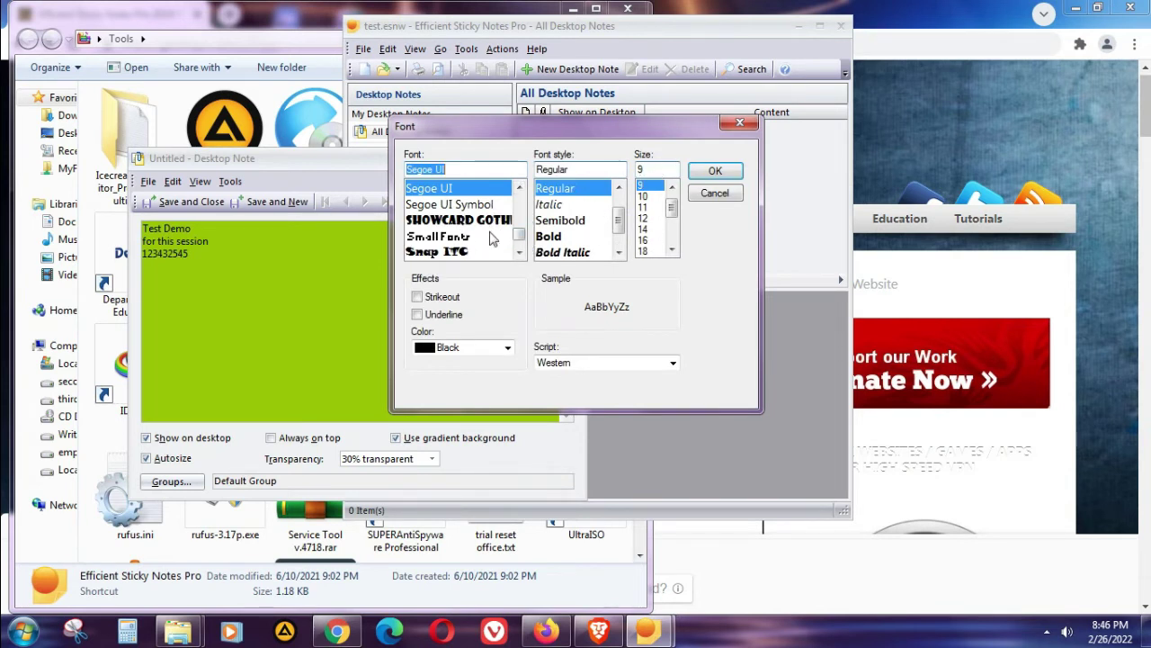
pyautogui.click(519, 253)
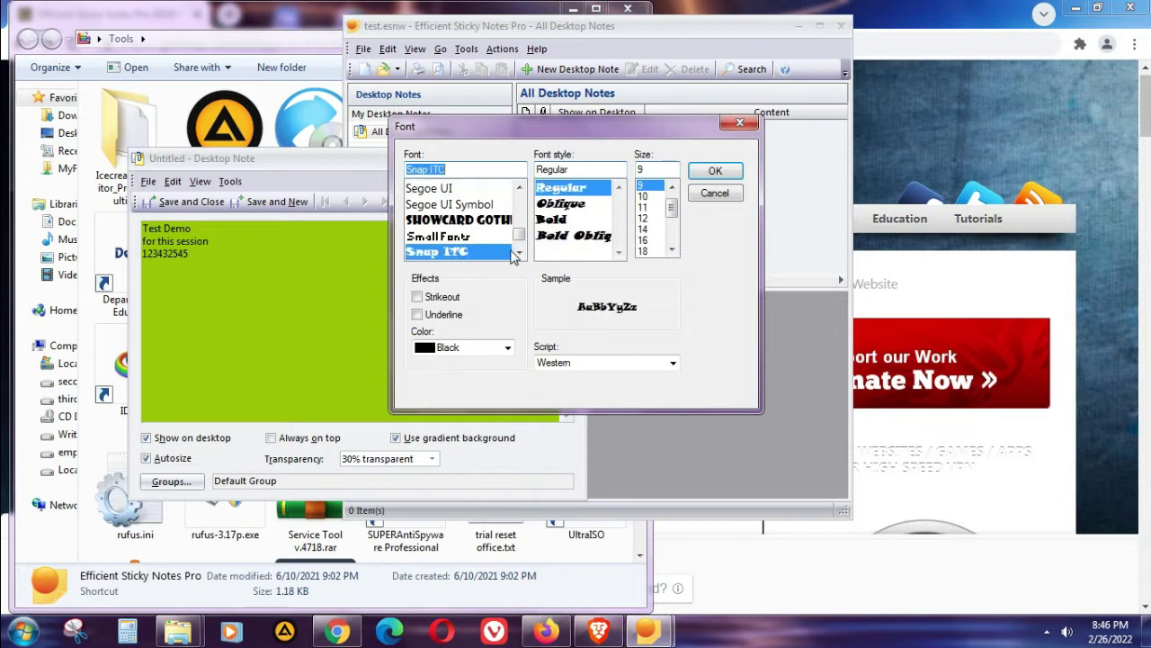
pyautogui.click(519, 253)
pyautogui.click(519, 253)
pyautogui.click(519, 253)
pyautogui.click(432, 219)
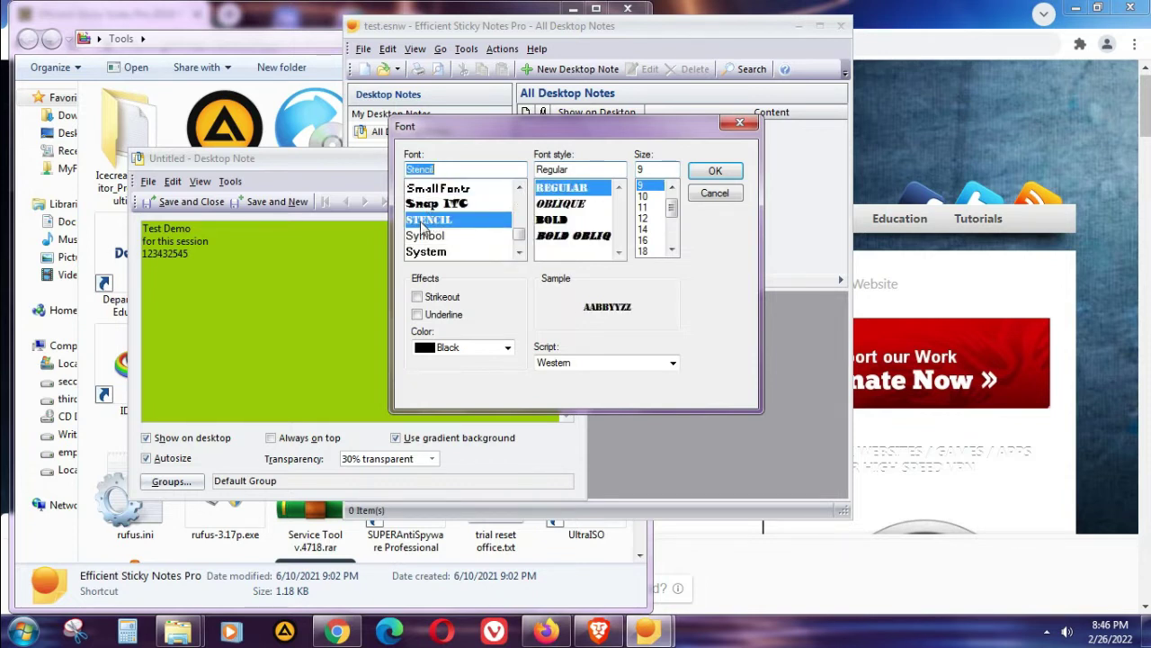
pyautogui.click(567, 205)
pyautogui.click(564, 225)
pyautogui.click(565, 203)
pyautogui.click(565, 189)
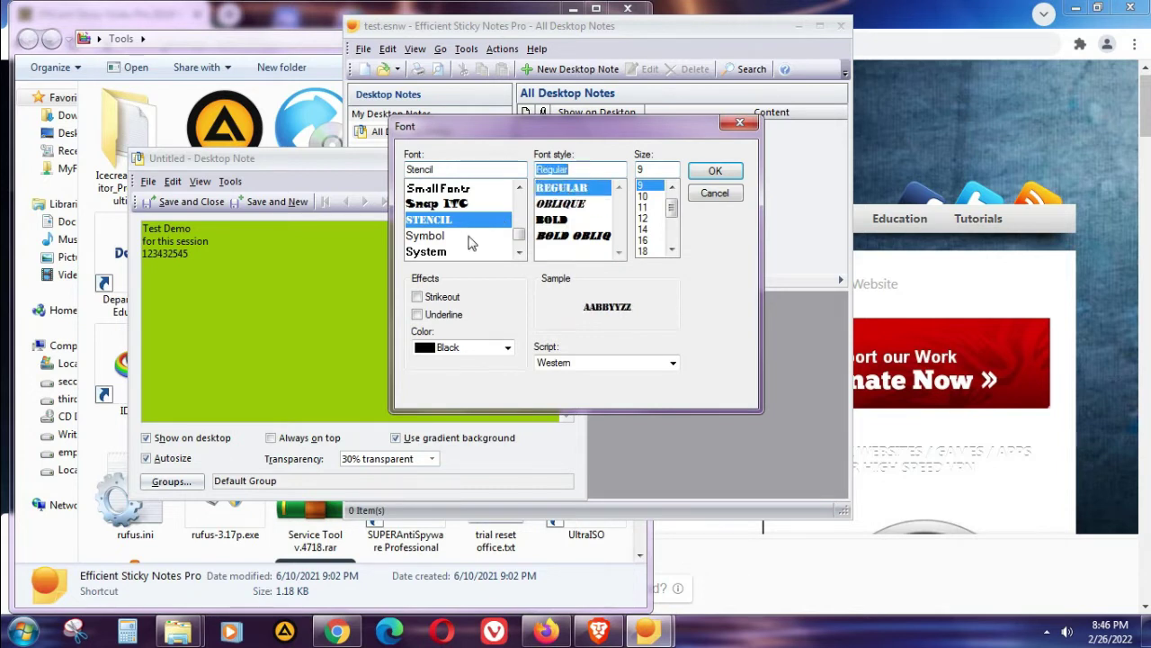
pyautogui.click(452, 205)
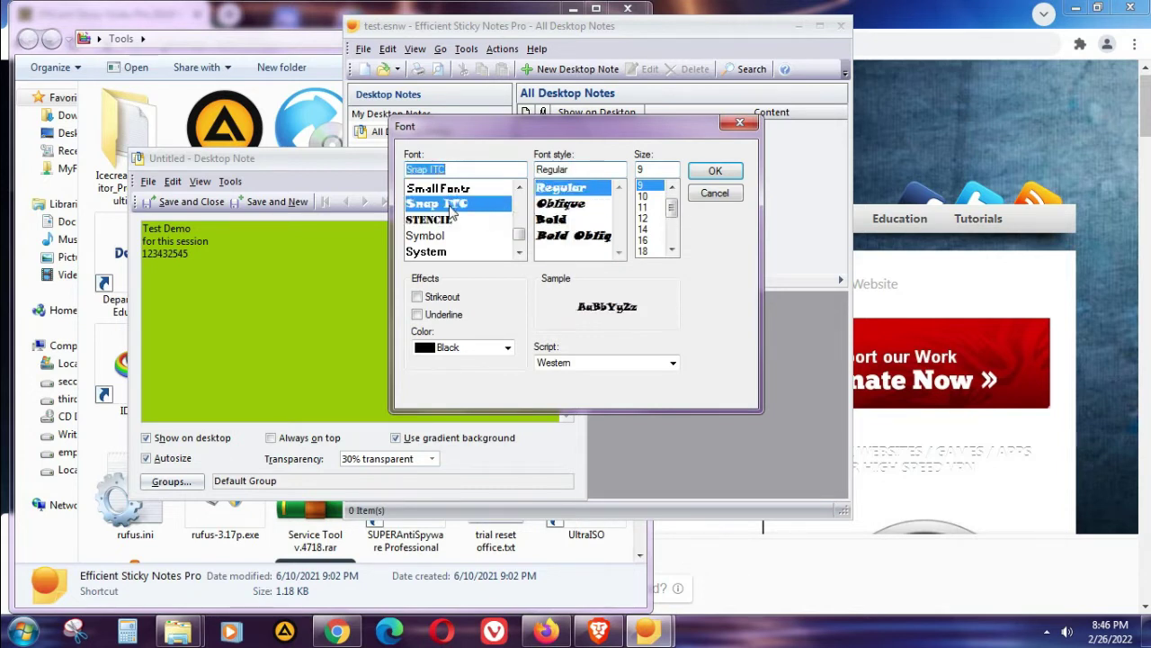
pyautogui.click(426, 221)
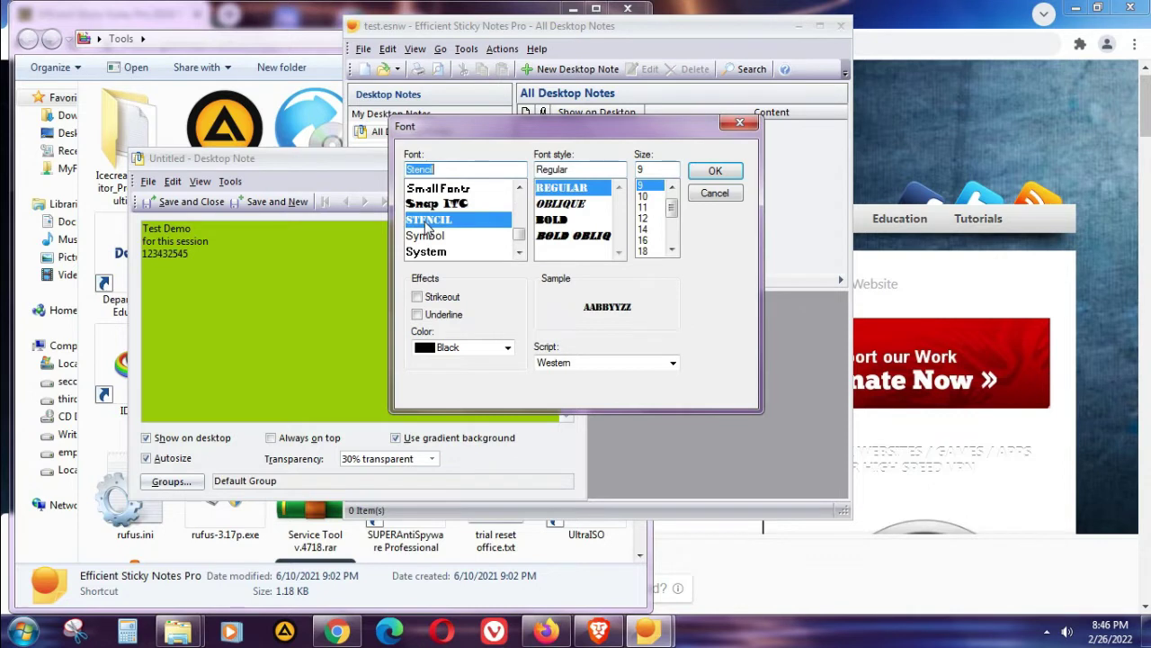
# - Set the note text to size 20 in red and apply the font
pyautogui.click(642, 229)
pyautogui.click(642, 250)
pyautogui.click(673, 250)
pyautogui.click(673, 250)
pyautogui.click(673, 250)
pyautogui.click(655, 230)
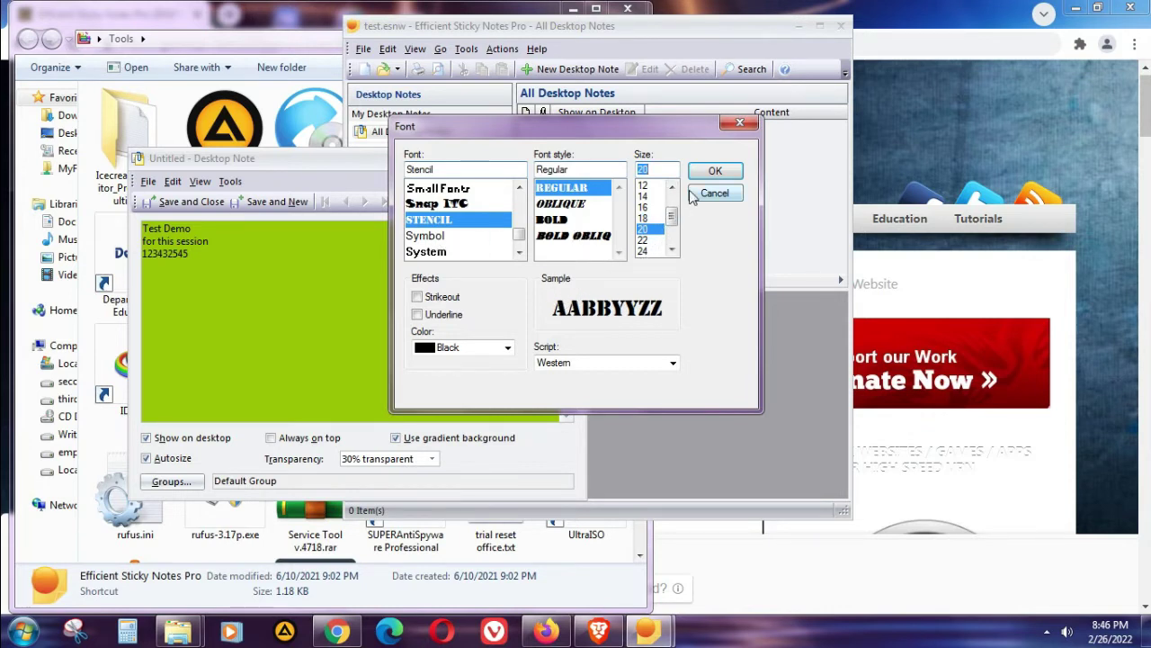
pyautogui.click(508, 347)
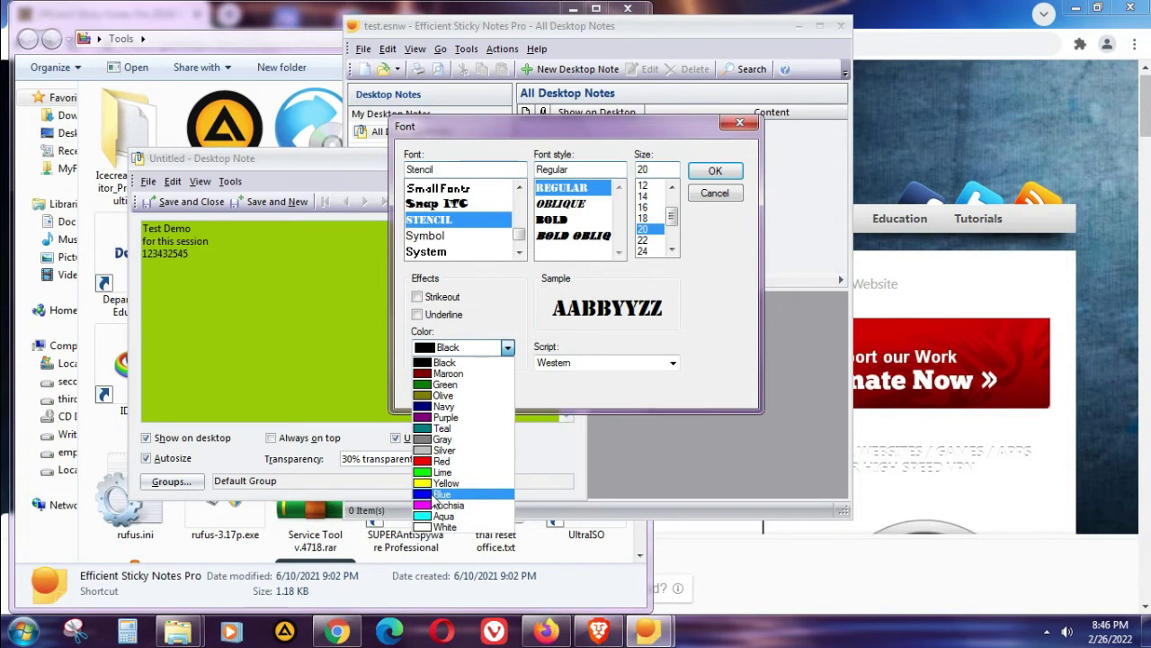
pyautogui.click(439, 461)
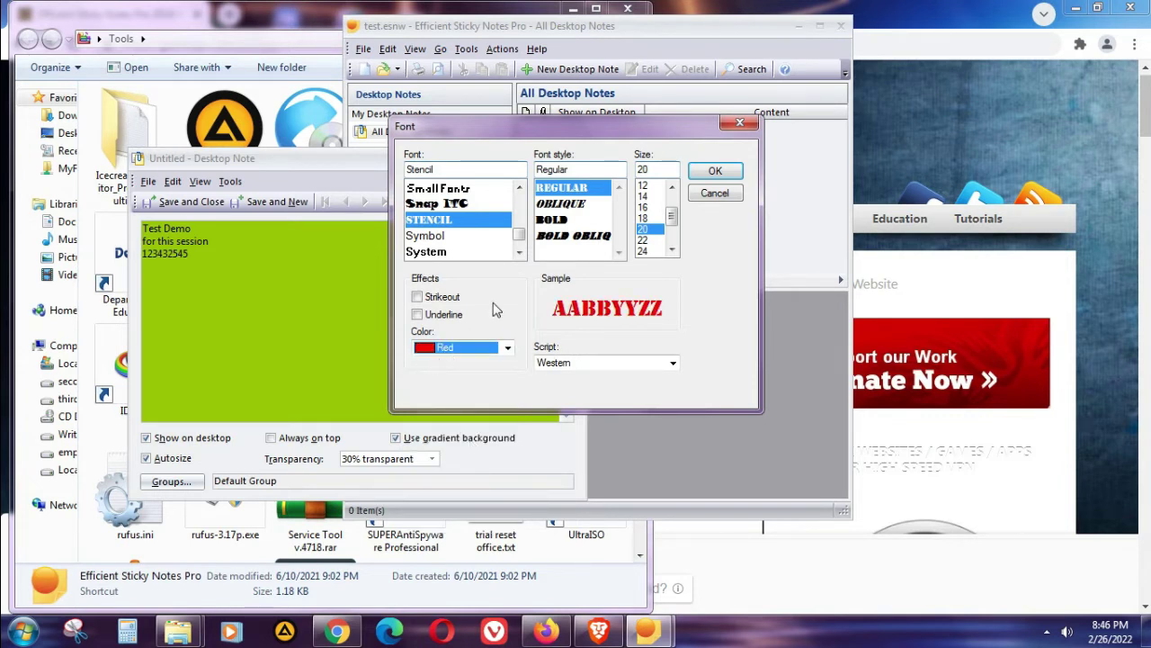
pyautogui.click(707, 172)
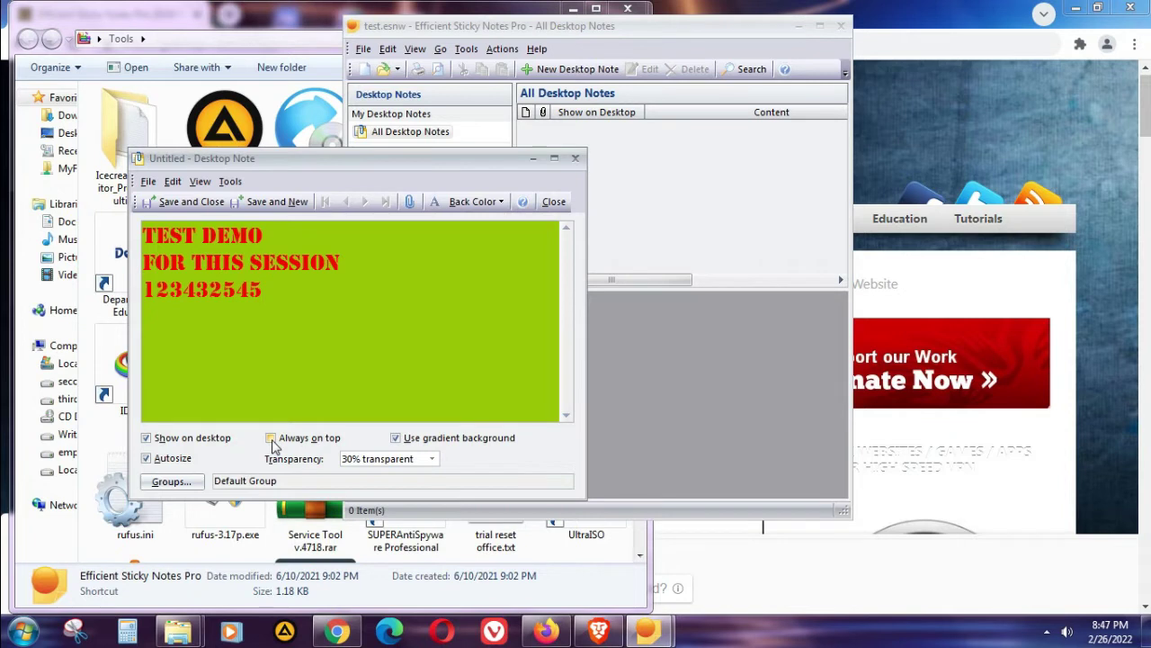
# - Make the note always on top, save it, and drag it over the red banner
pyautogui.click(271, 438)
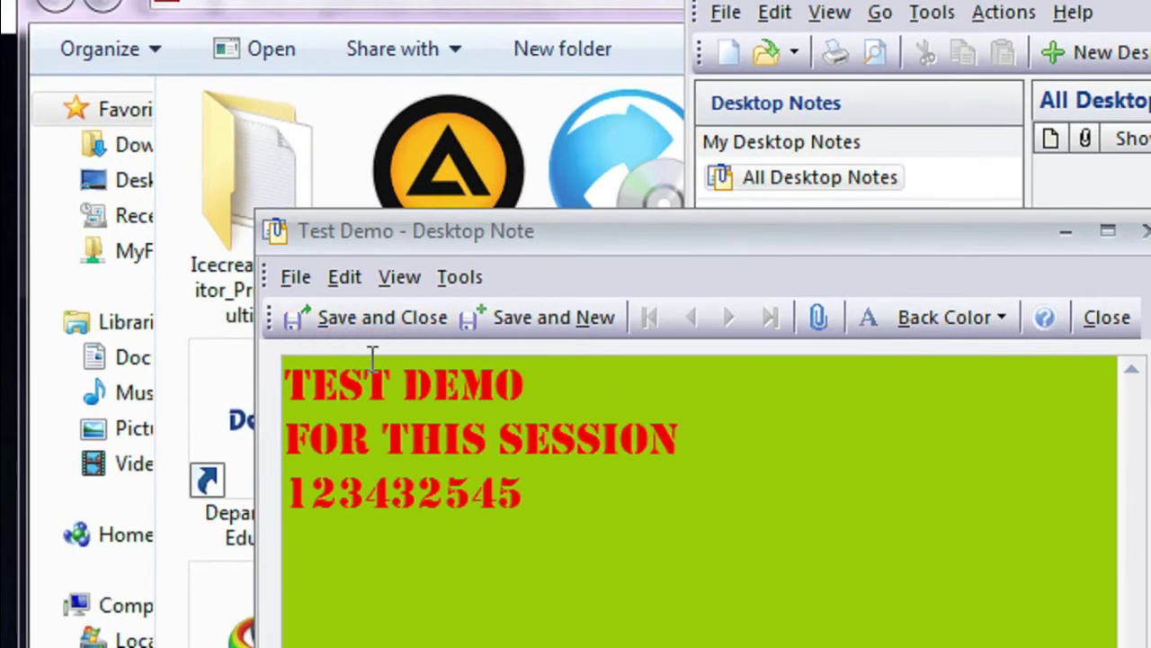
pyautogui.click(377, 320)
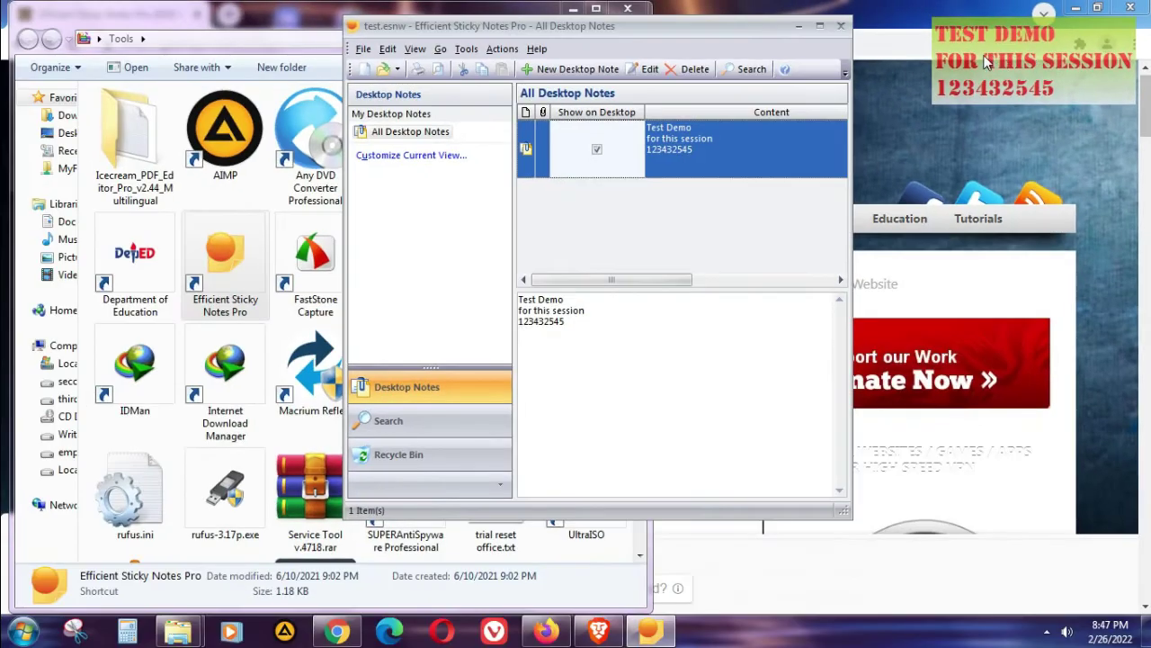
pyautogui.moveTo(1009, 61); pyautogui.dragTo(657, 540)
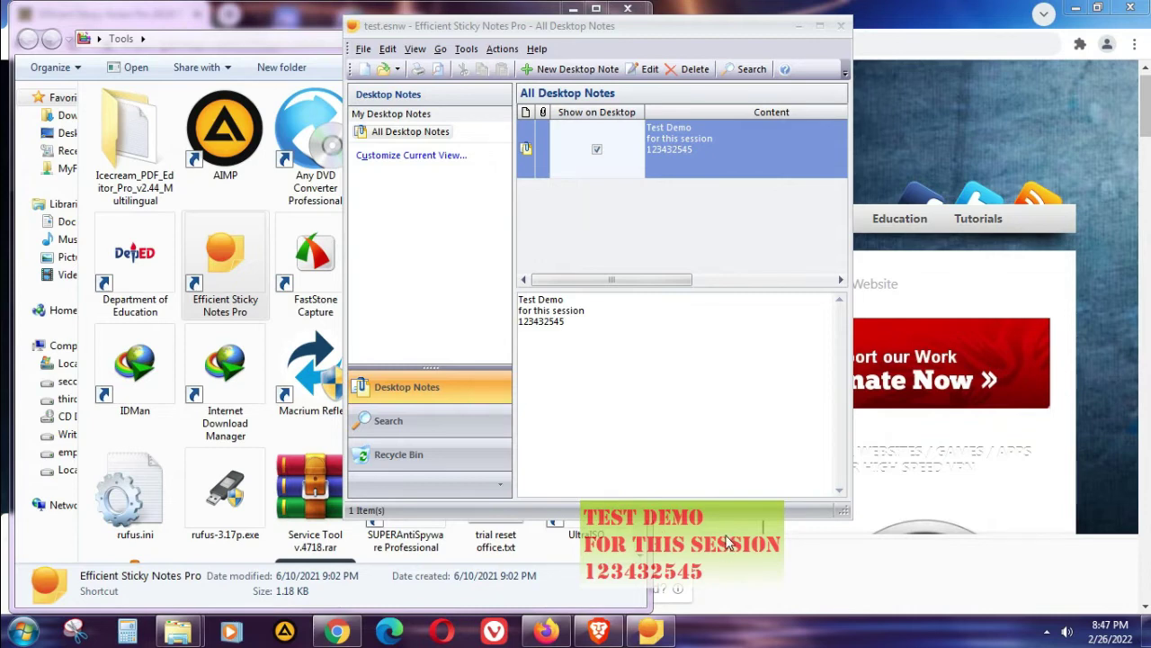
pyautogui.moveTo(729, 542); pyautogui.dragTo(878, 348)
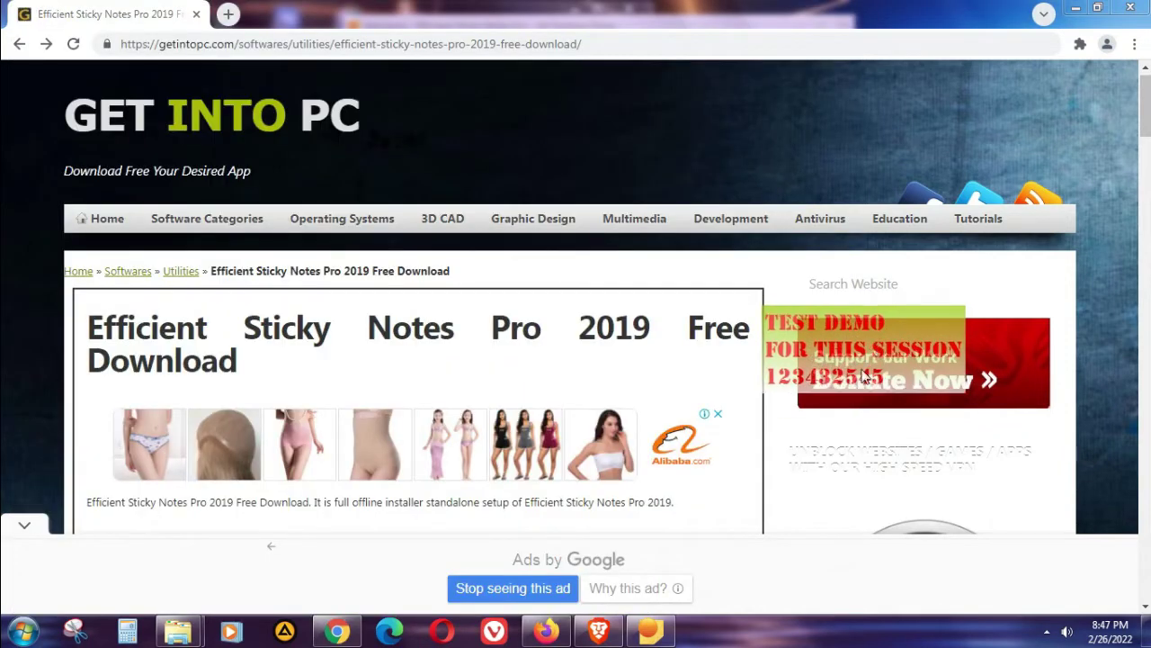
# - Set the note to 10% transparency after trying 70%, and drag it lower
pyautogui.rightClick(851, 349)
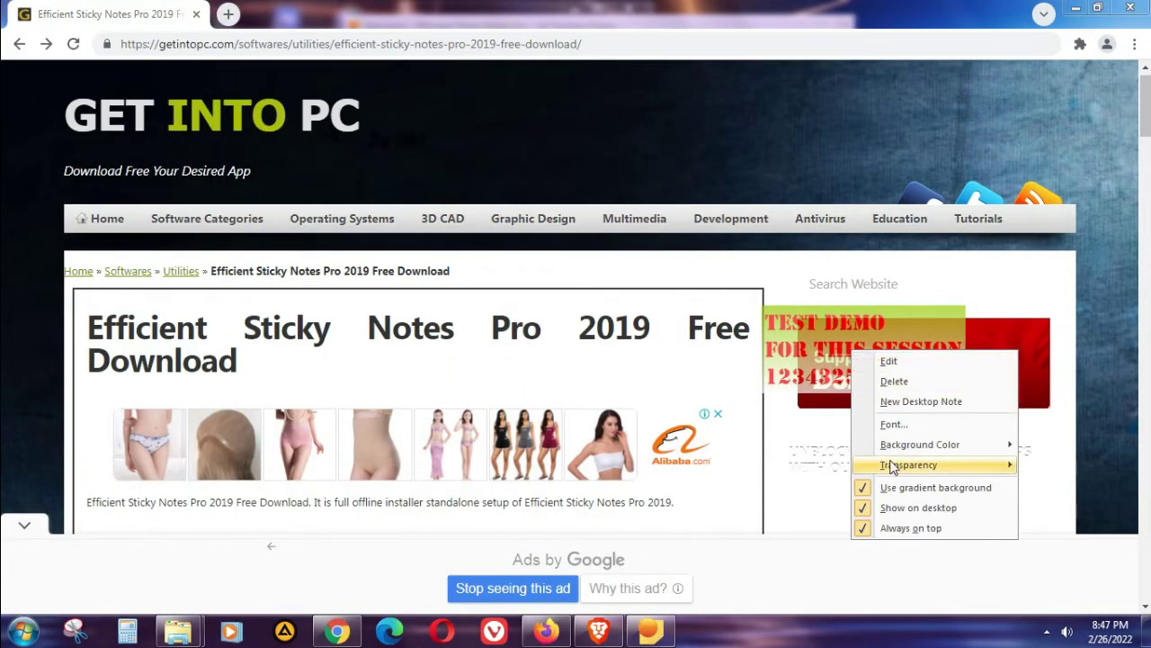
pyautogui.moveTo(892, 466)
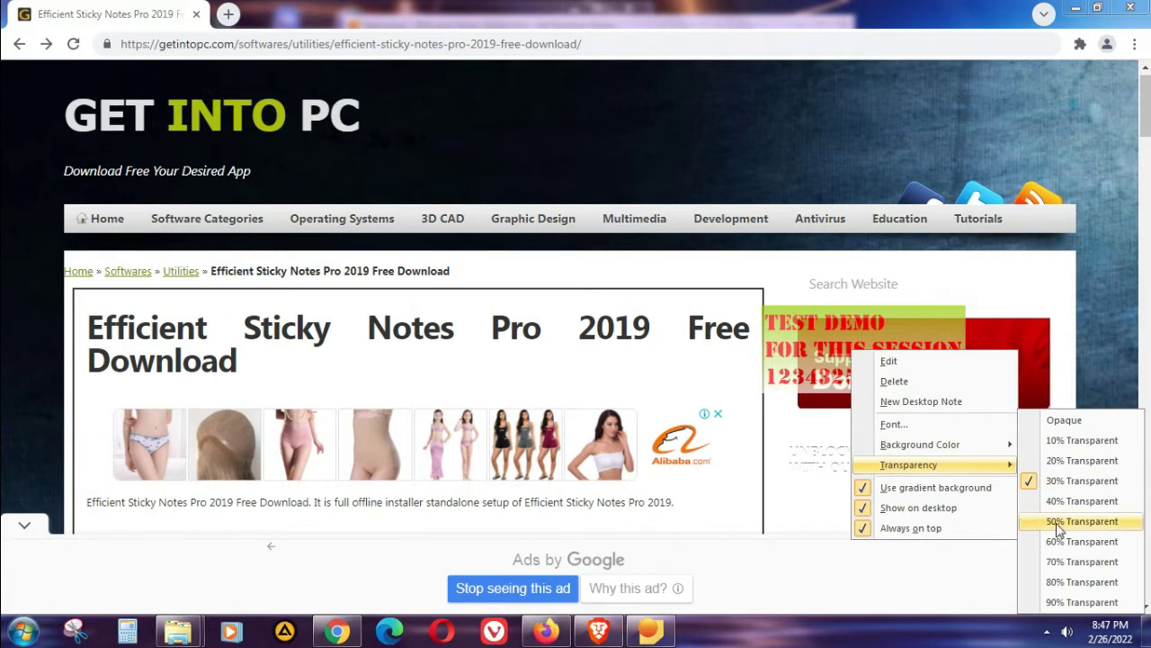
pyautogui.click(1058, 564)
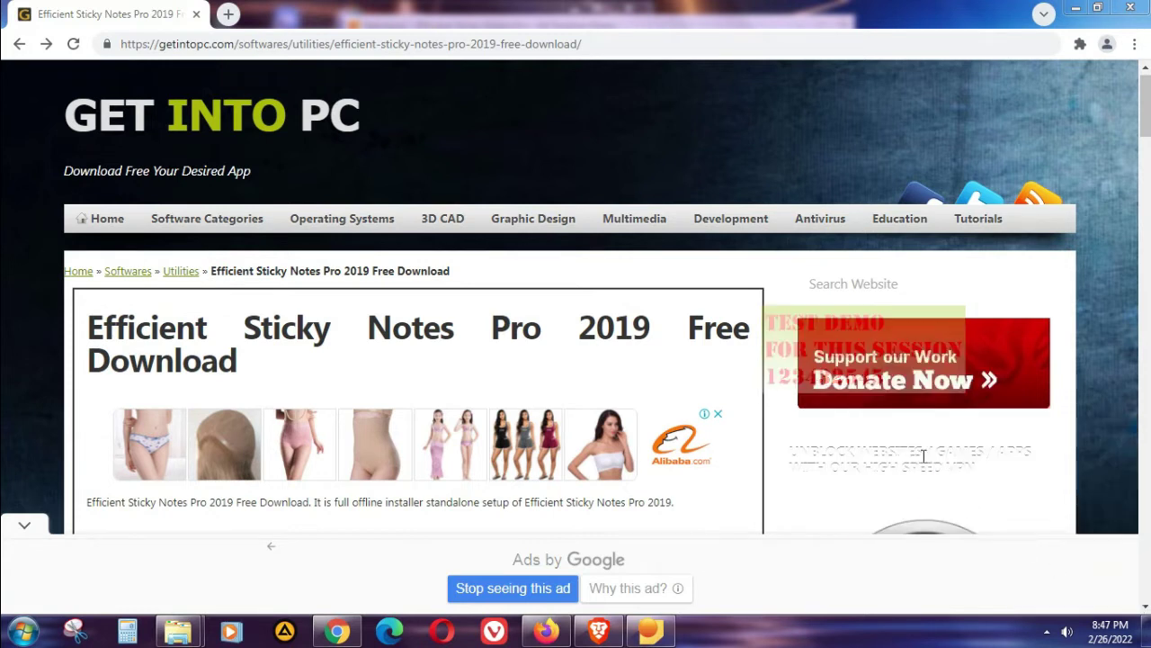
pyautogui.rightClick(840, 328)
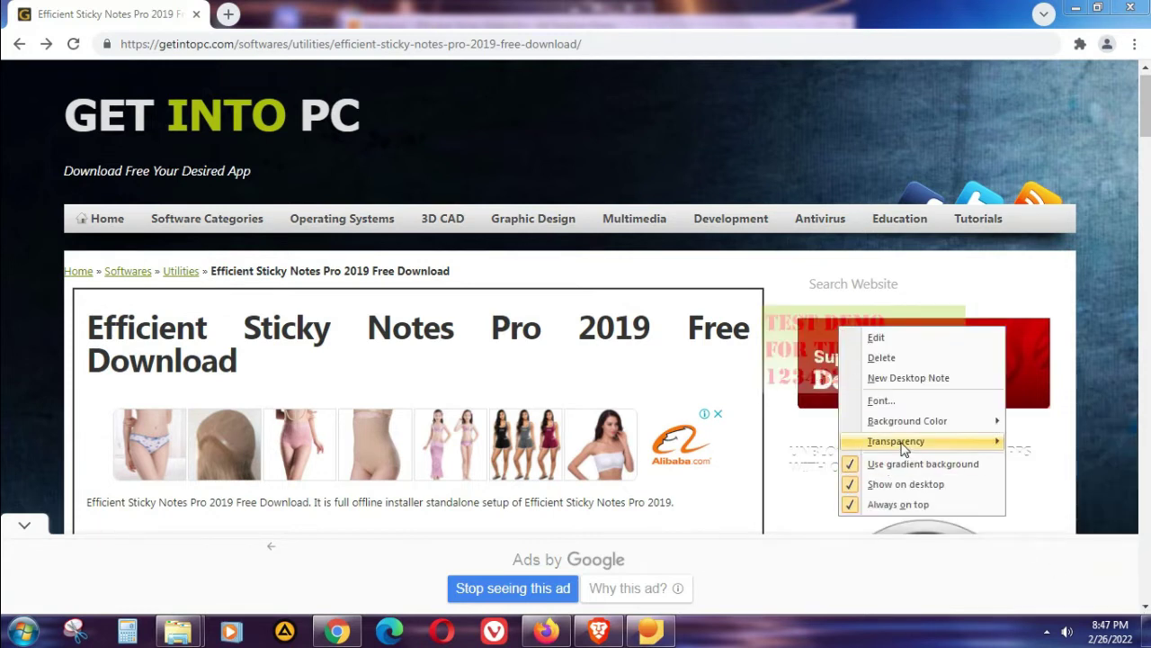
pyautogui.moveTo(904, 448)
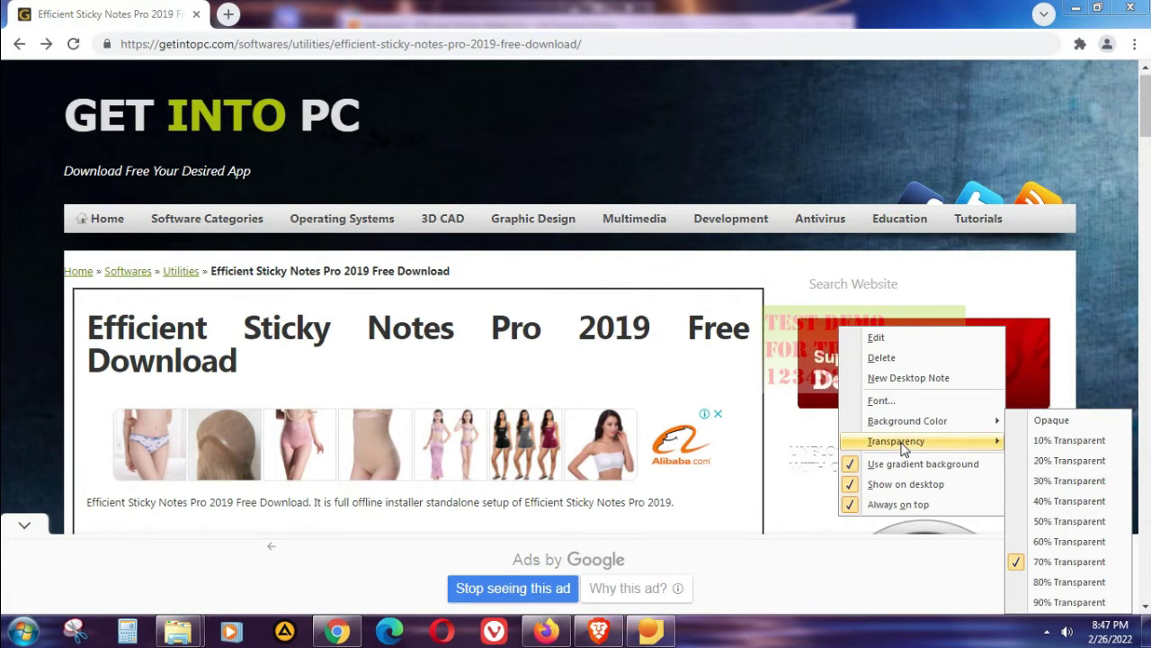
pyautogui.click(1047, 445)
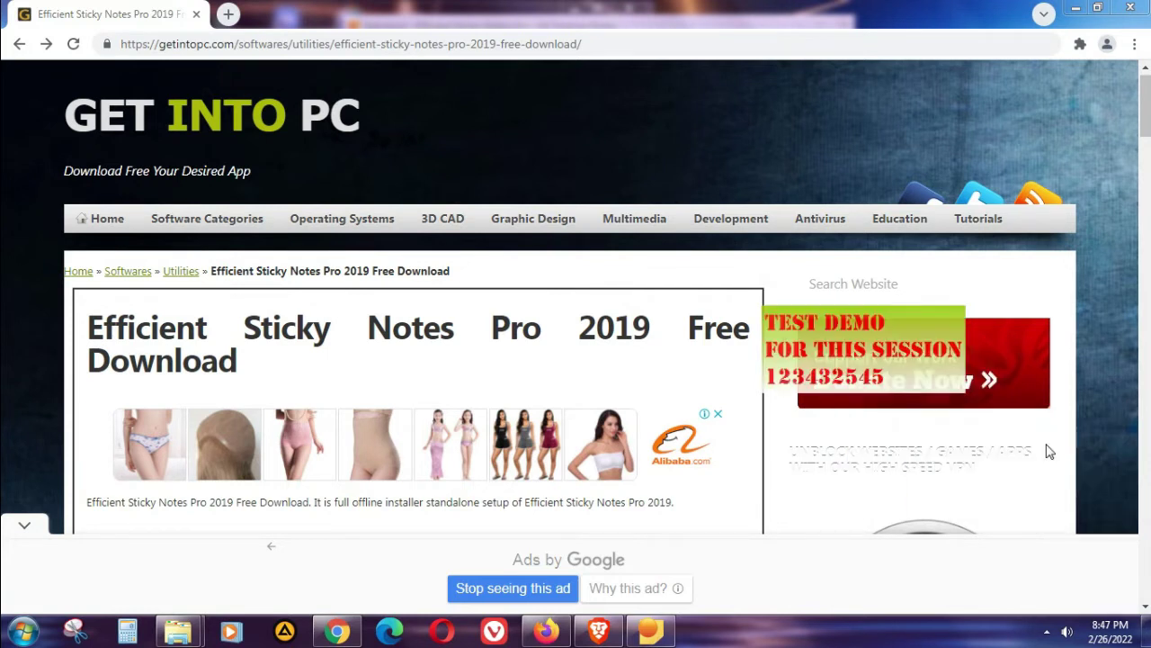
pyautogui.moveTo(878, 331); pyautogui.dragTo(745, 526)
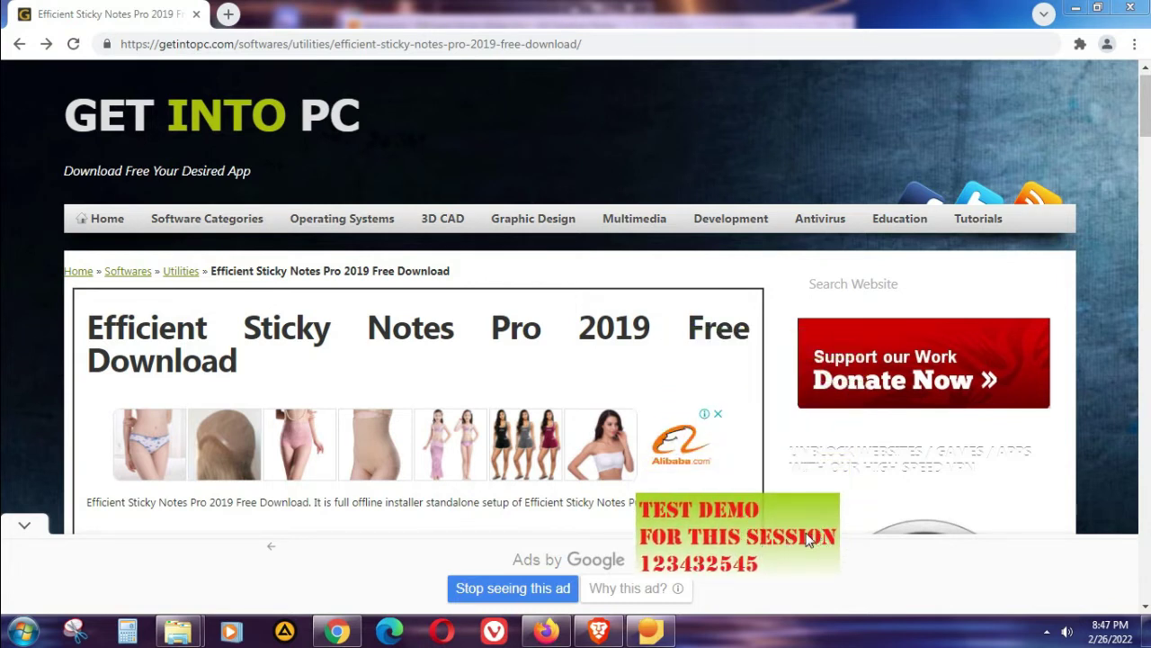
pyautogui.rightClick(779, 535)
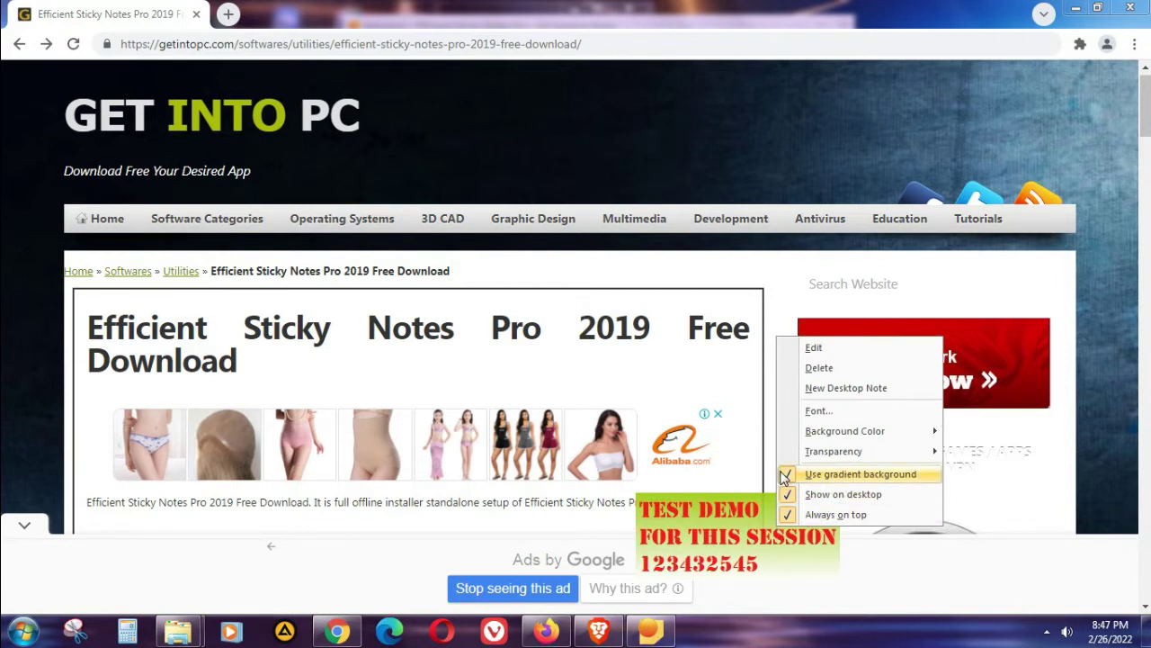
# - Turn off the note's gradient background for solid green and nudge it up slightly
pyautogui.click(754, 538)
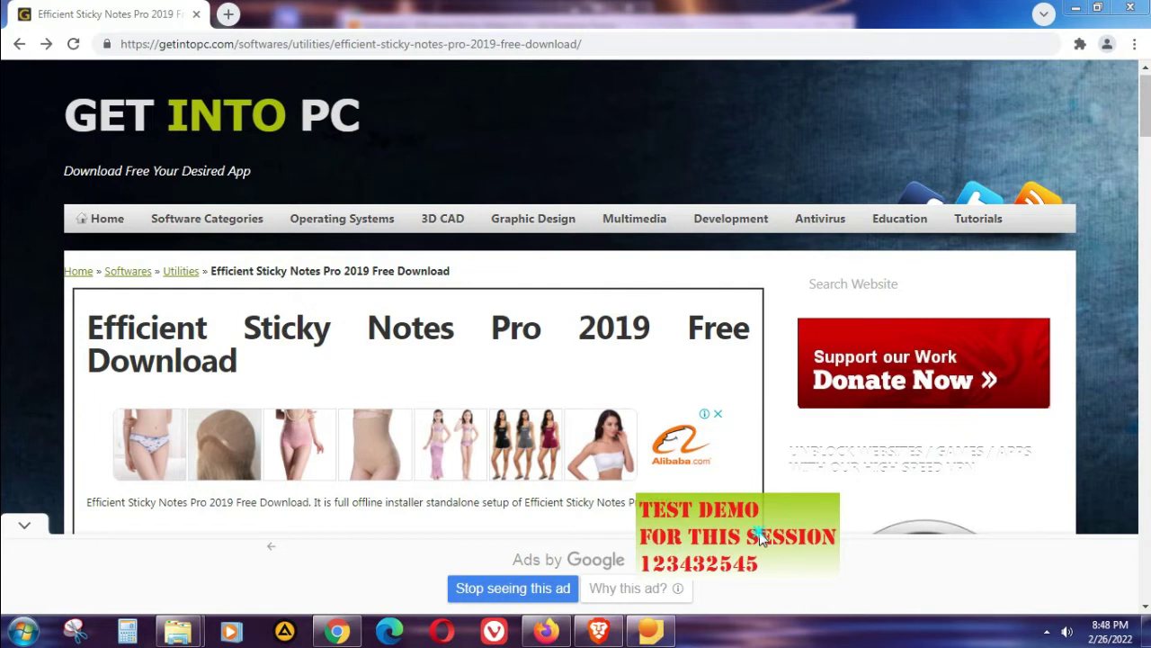
pyautogui.rightClick(760, 535)
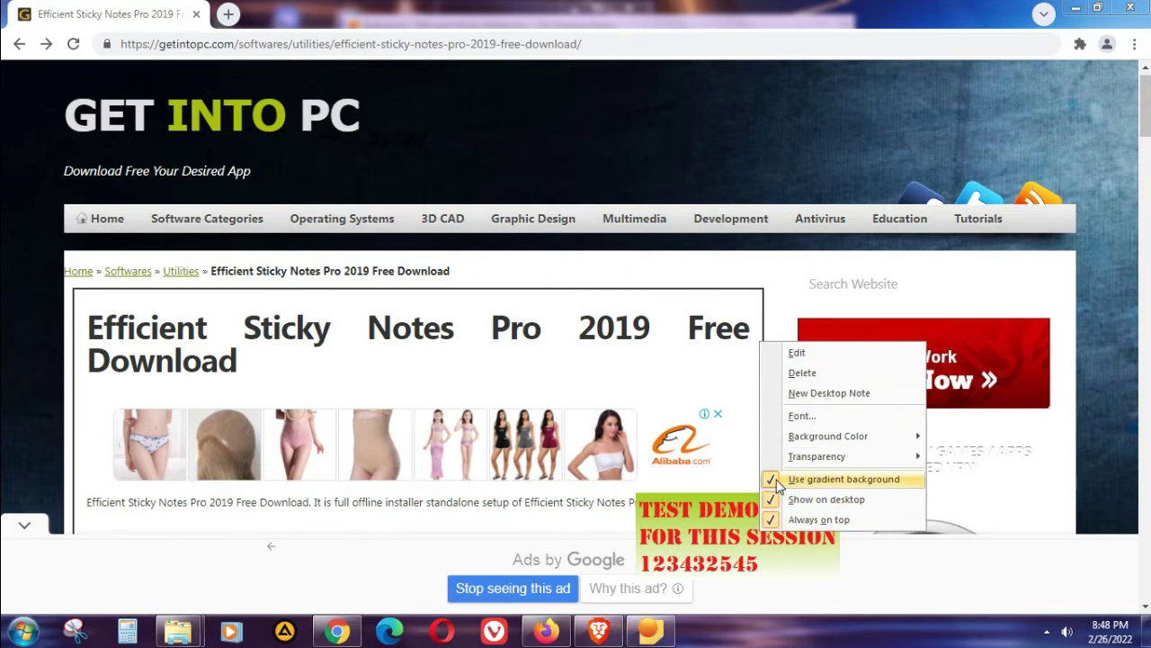
pyautogui.click(776, 483)
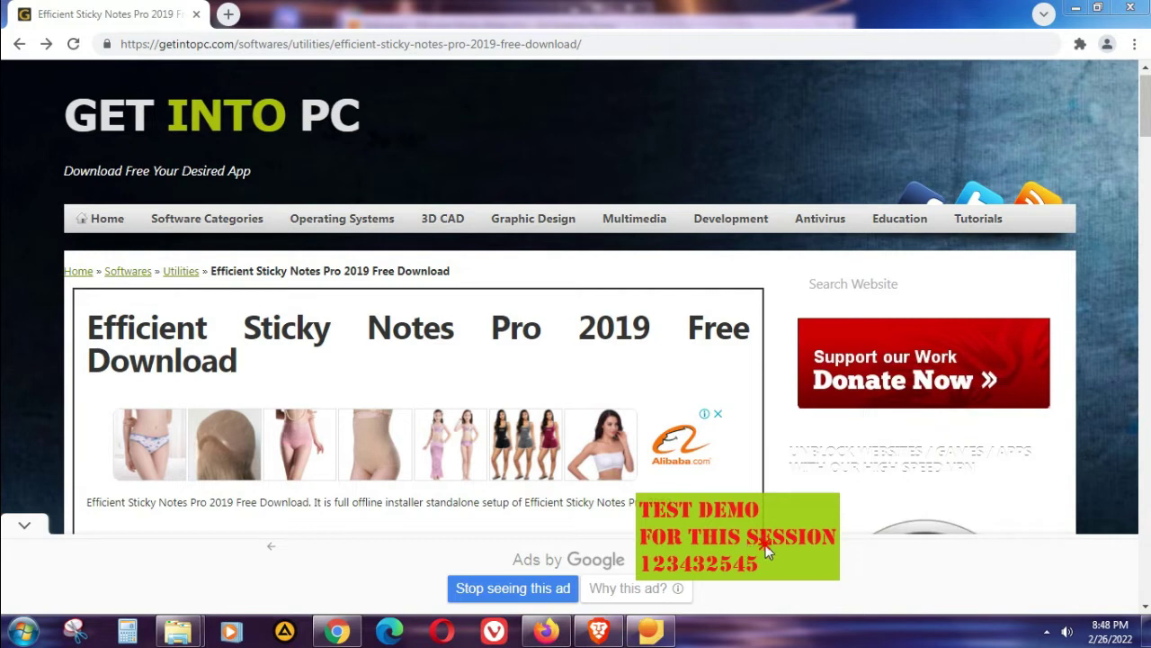
pyautogui.moveTo(764, 544); pyautogui.dragTo(765, 531)
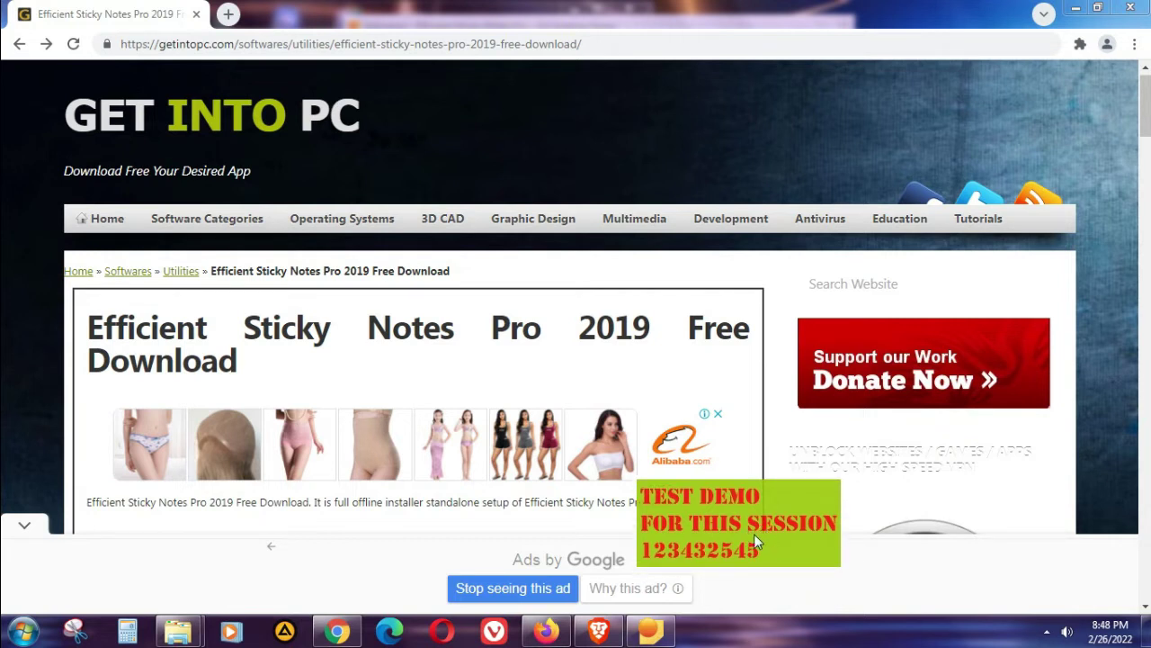
# - Nudge the green note slightly downward, leaving its options unchanged
pyautogui.moveTo(716, 533); pyautogui.dragTo(724, 546)
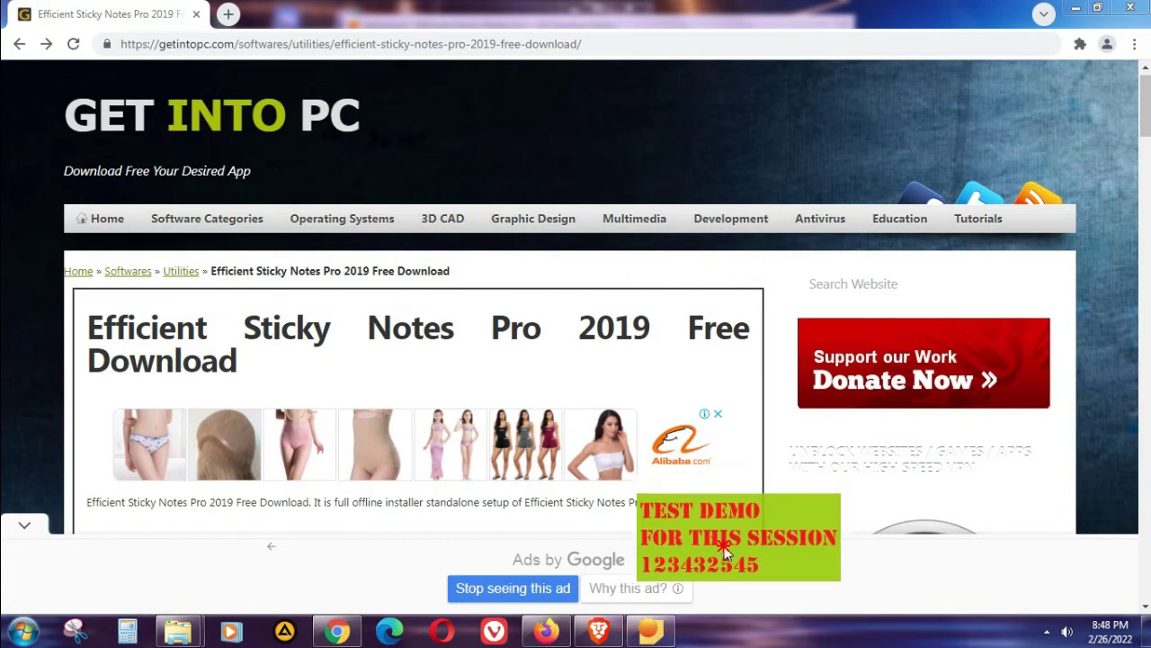
pyautogui.rightClick(724, 546)
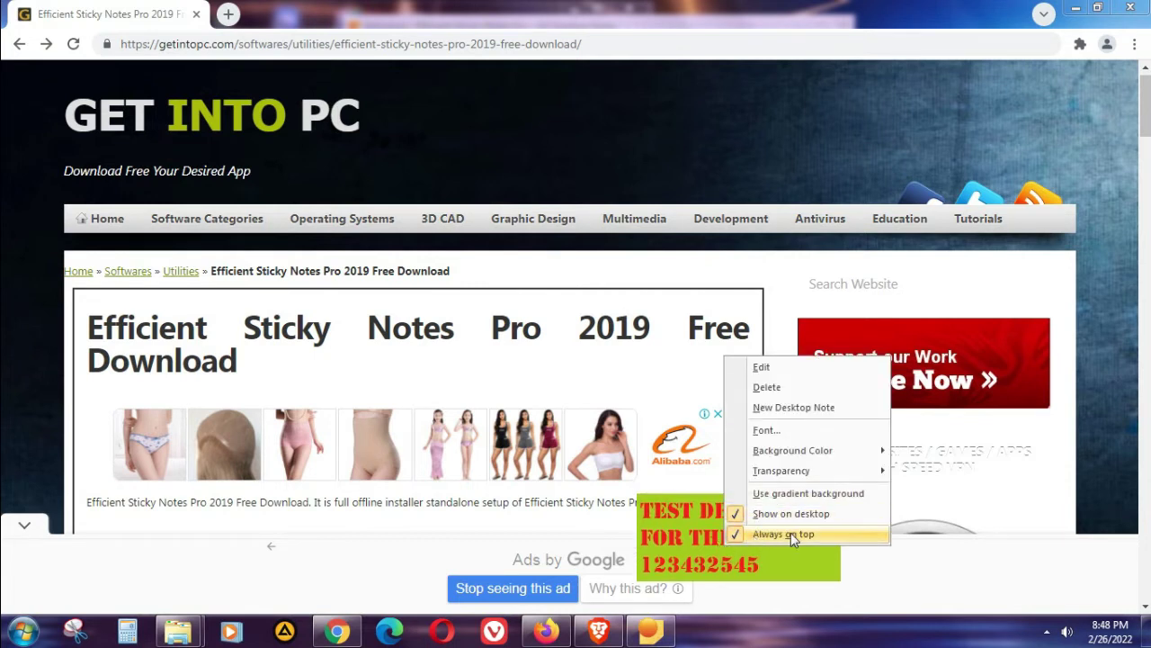
pyautogui.click(688, 557)
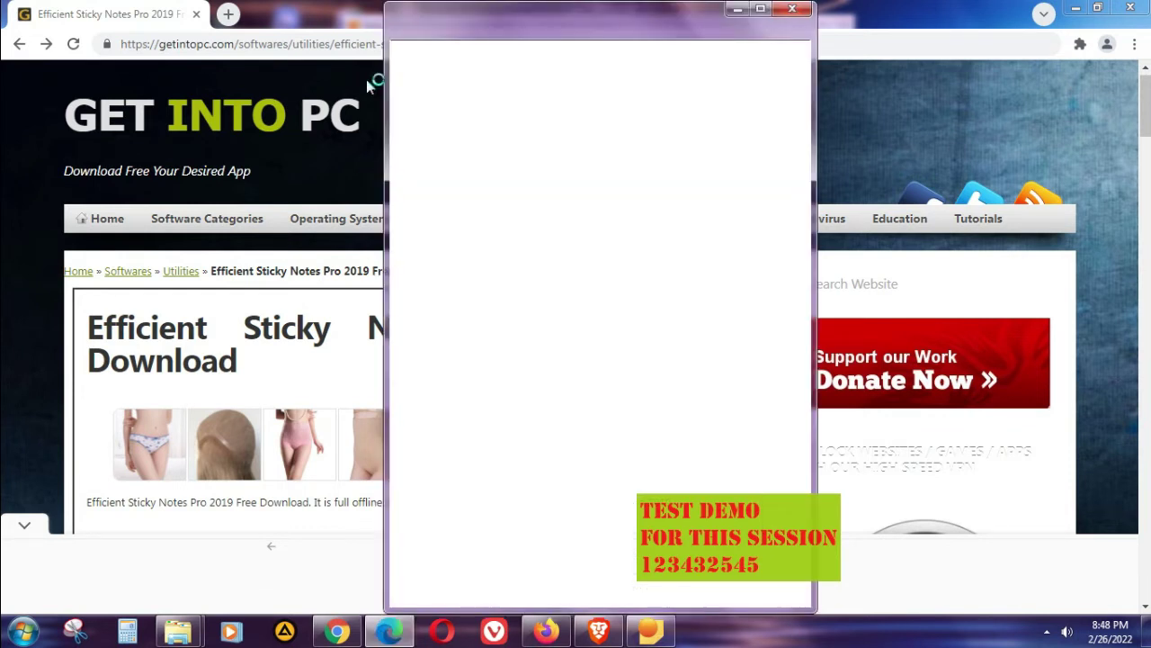
# - Position the Edge window and turn off the note's Always on top setting
pyautogui.moveTo(563, 31); pyautogui.dragTo(518, 26)
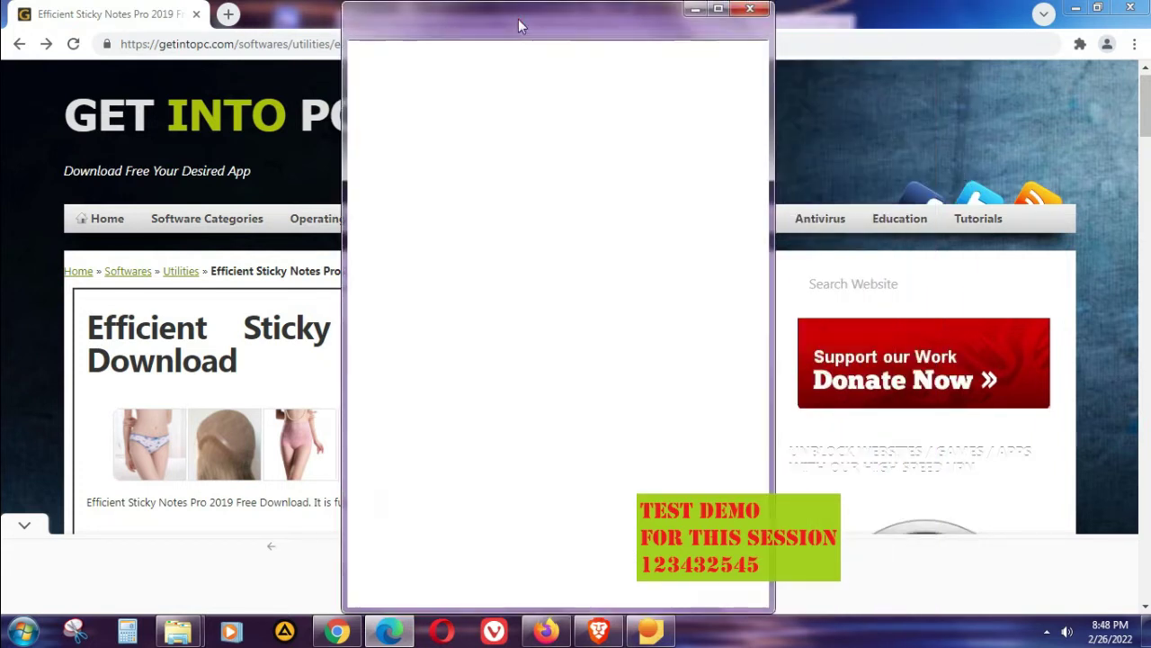
pyautogui.rightClick(730, 531)
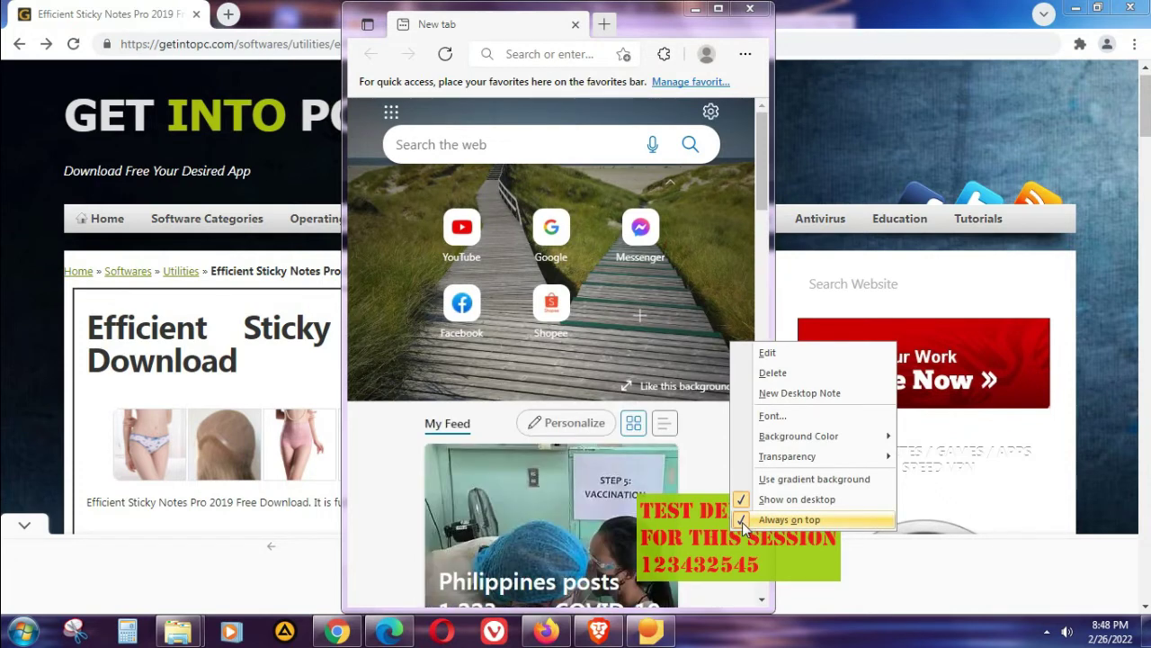
pyautogui.click(783, 519)
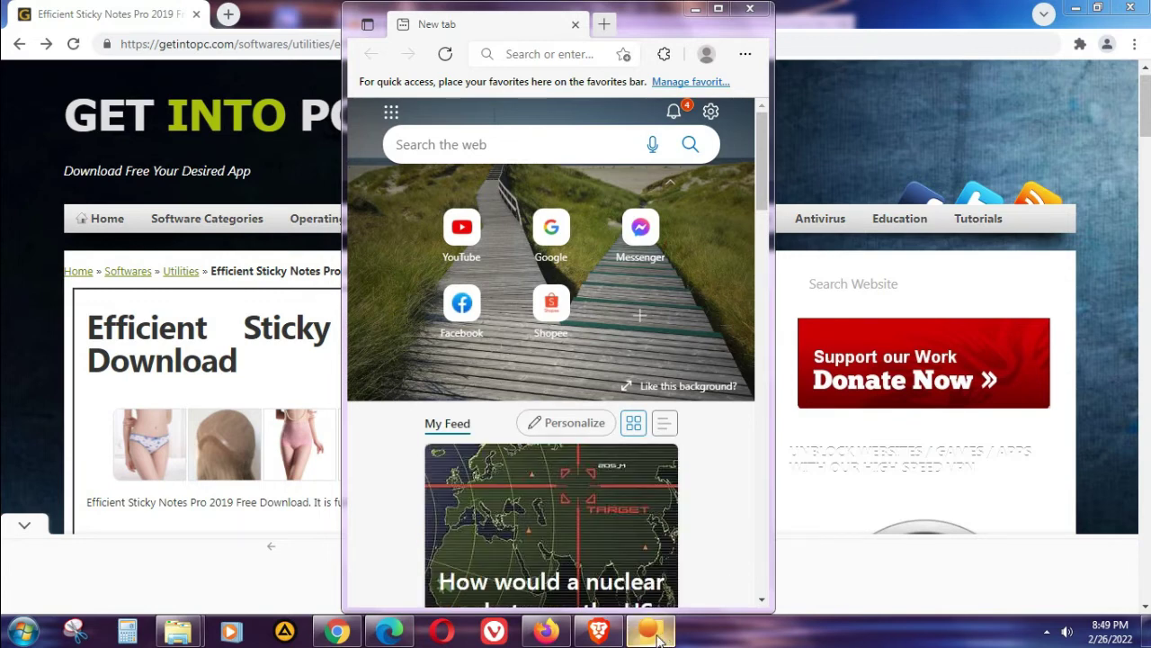
# - Bring the All Desktop Notes window forward and check the Test Demo entry's options
pyautogui.moveTo(657, 639)
pyautogui.click(649, 539)
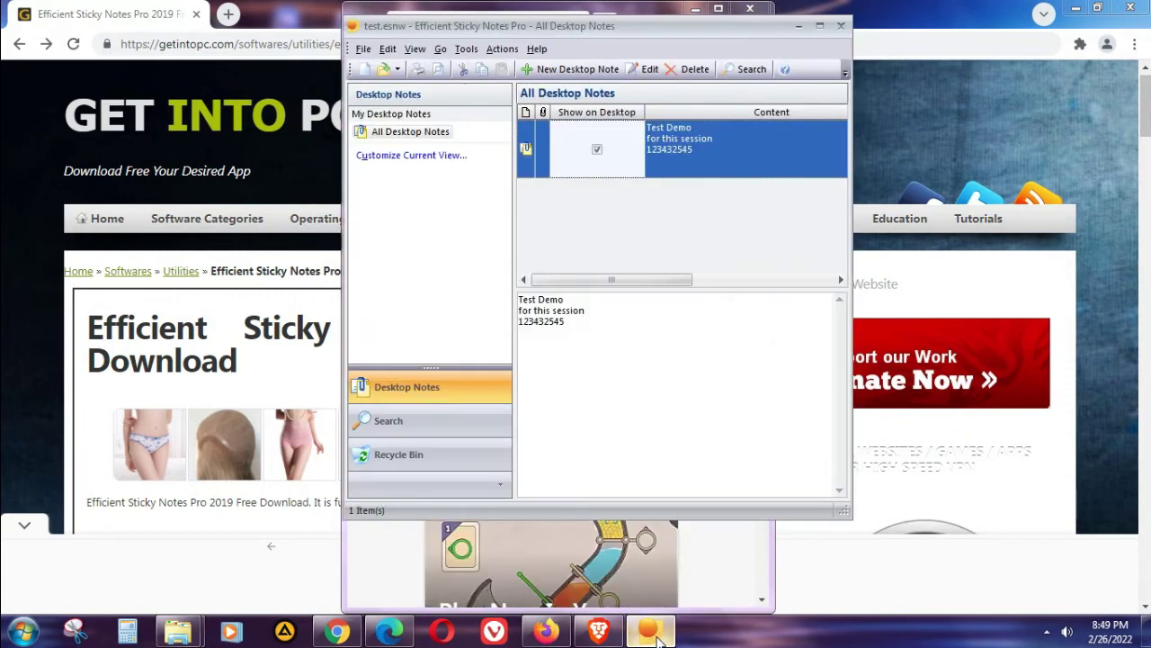
pyautogui.rightClick(683, 150)
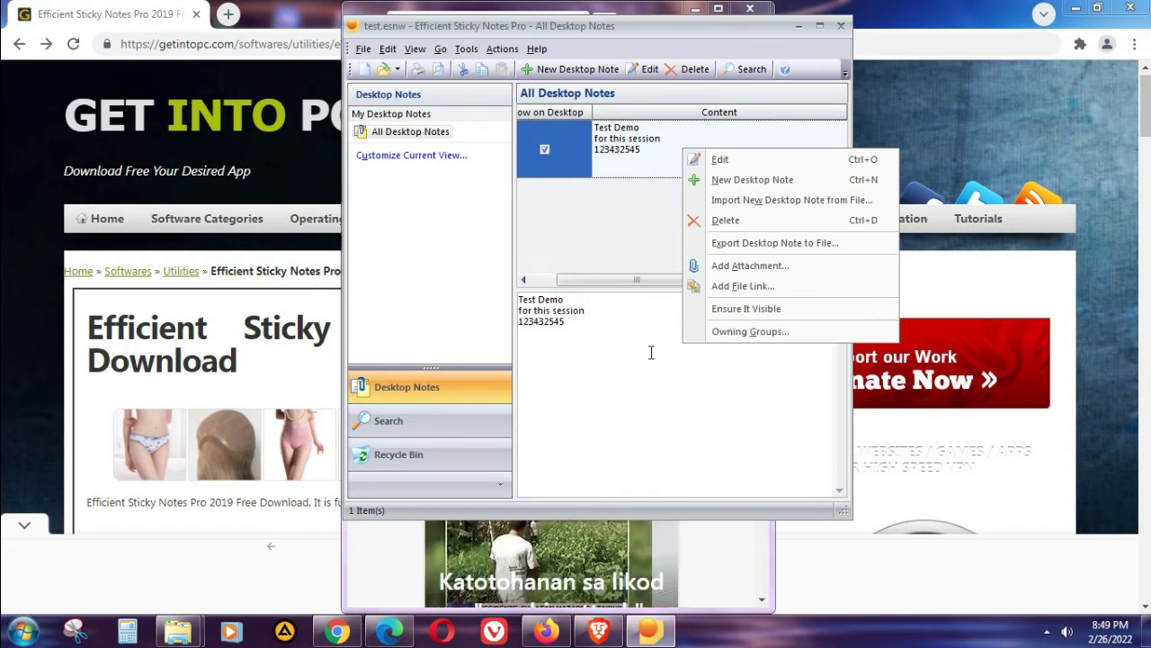
pyautogui.click(644, 221)
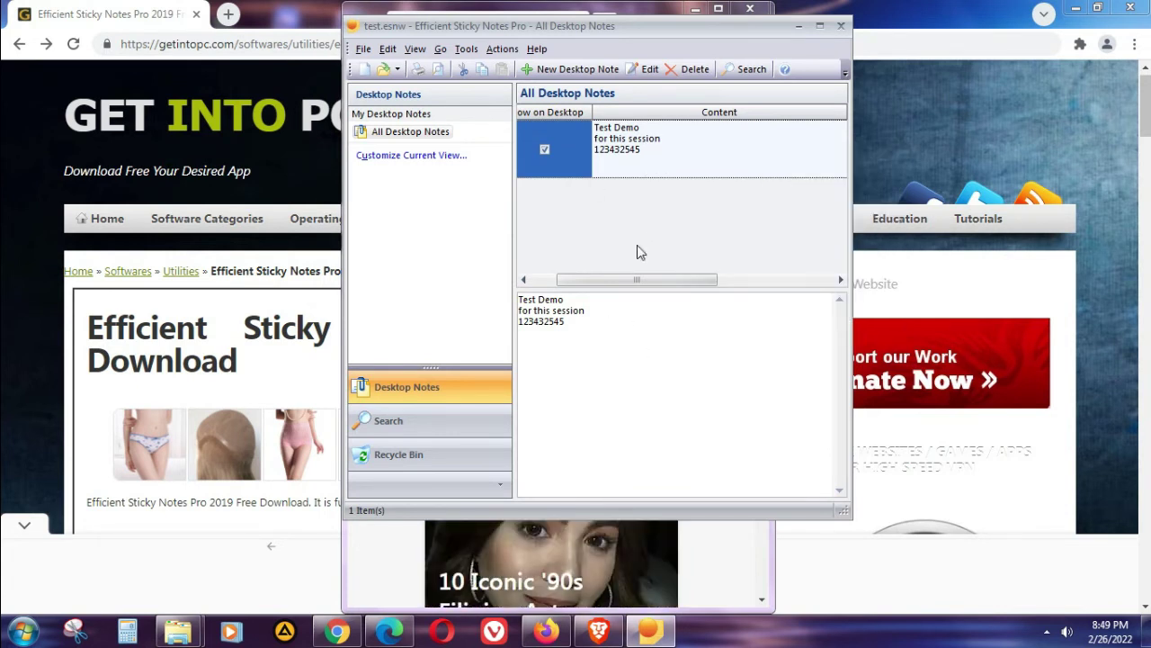
# - Re-enable Always on top for the Test Demo note, save it, and close the manager
pyautogui.doubleClick(658, 160)
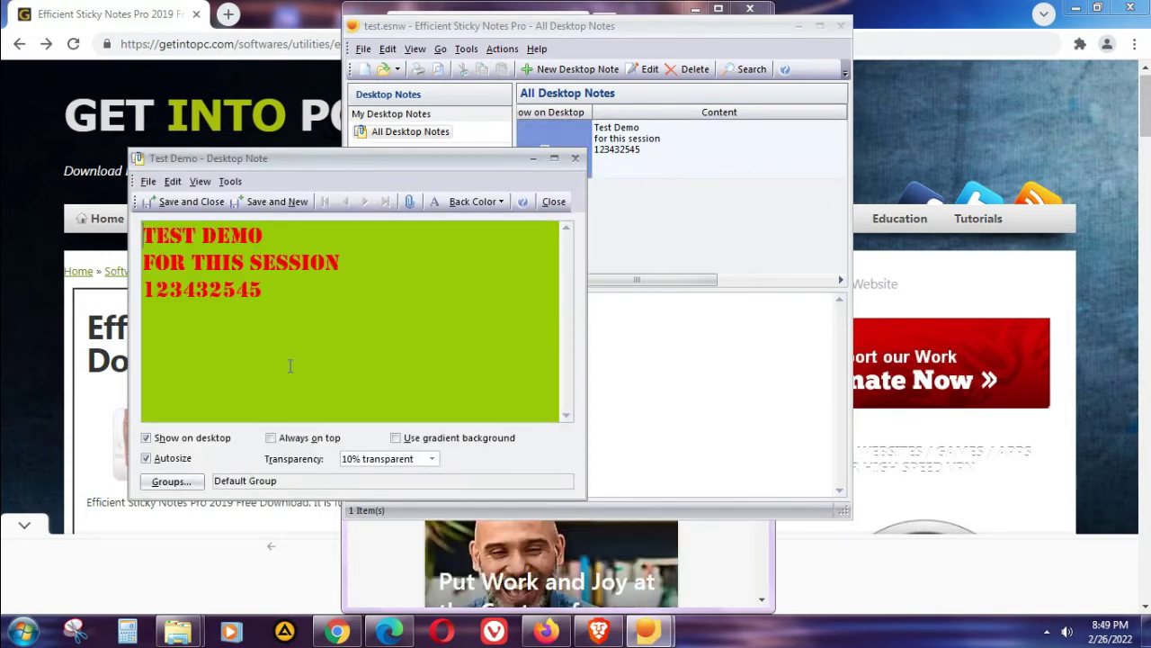
pyautogui.click(272, 447)
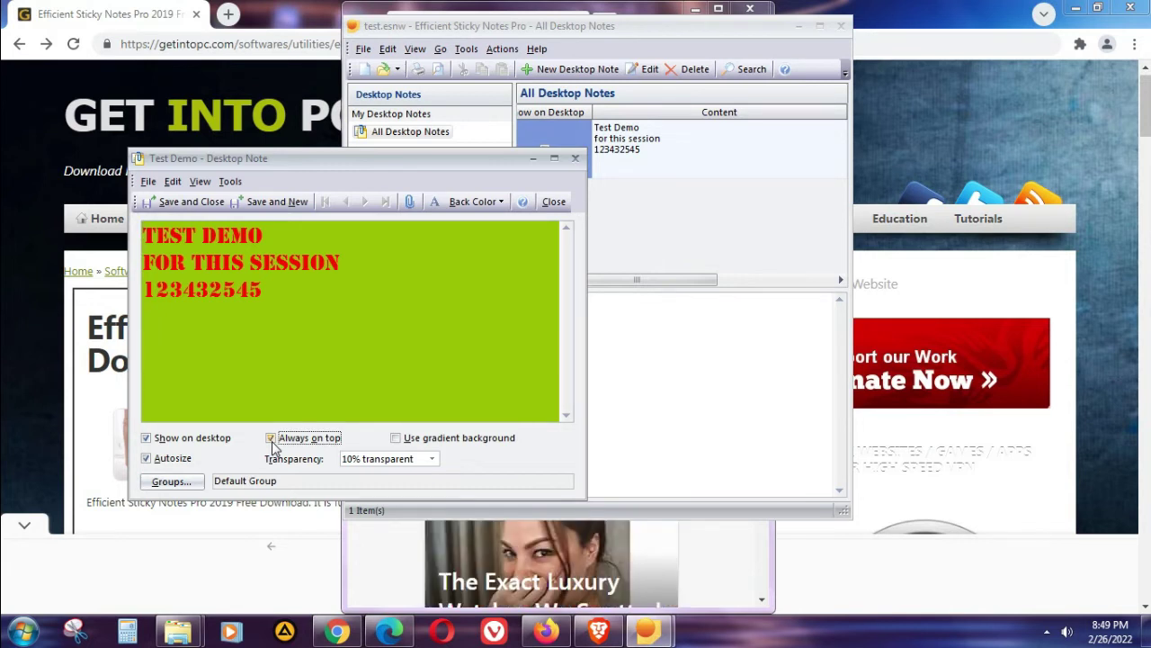
pyautogui.click(189, 205)
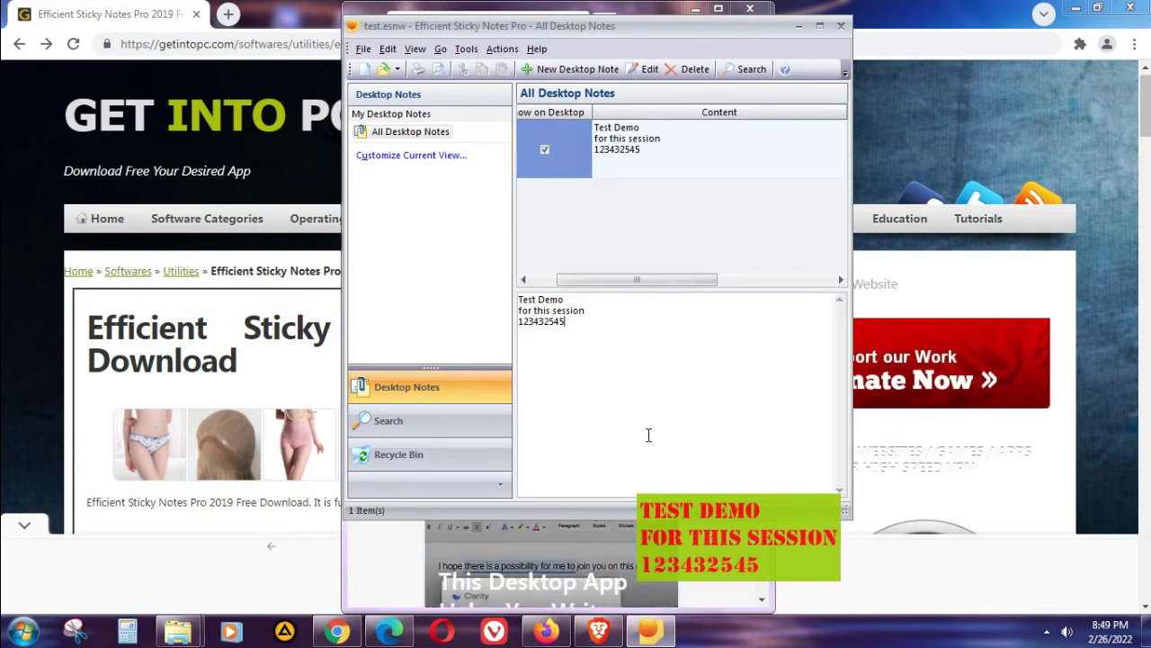
pyautogui.moveTo(712, 556); pyautogui.dragTo(718, 555)
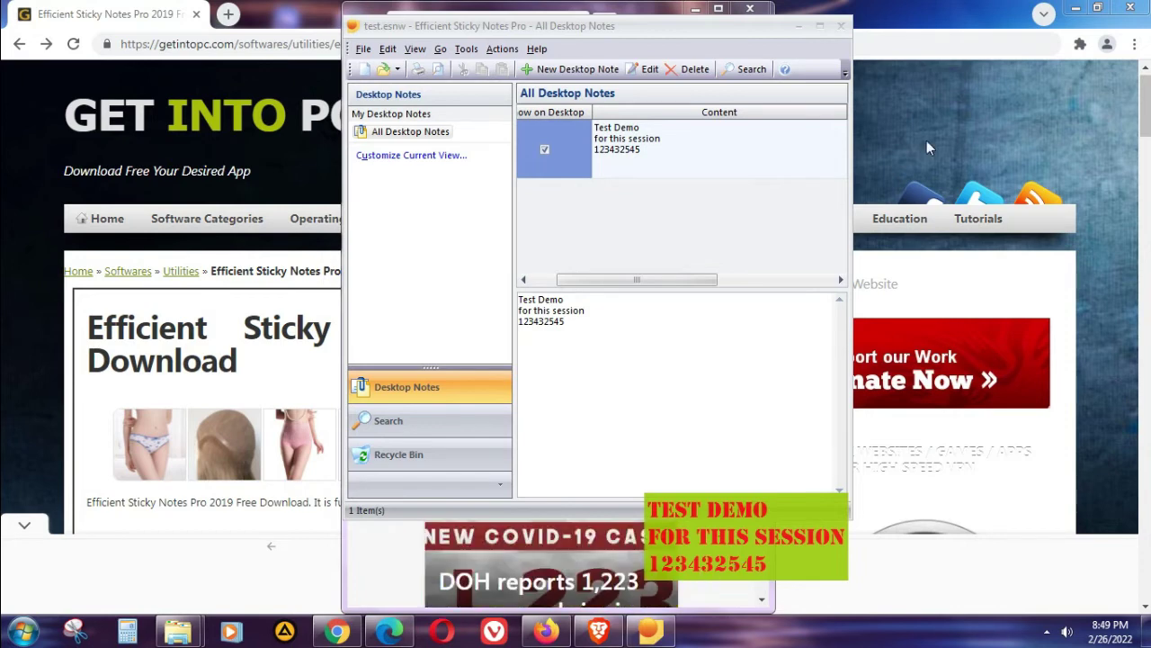
pyautogui.click(840, 25)
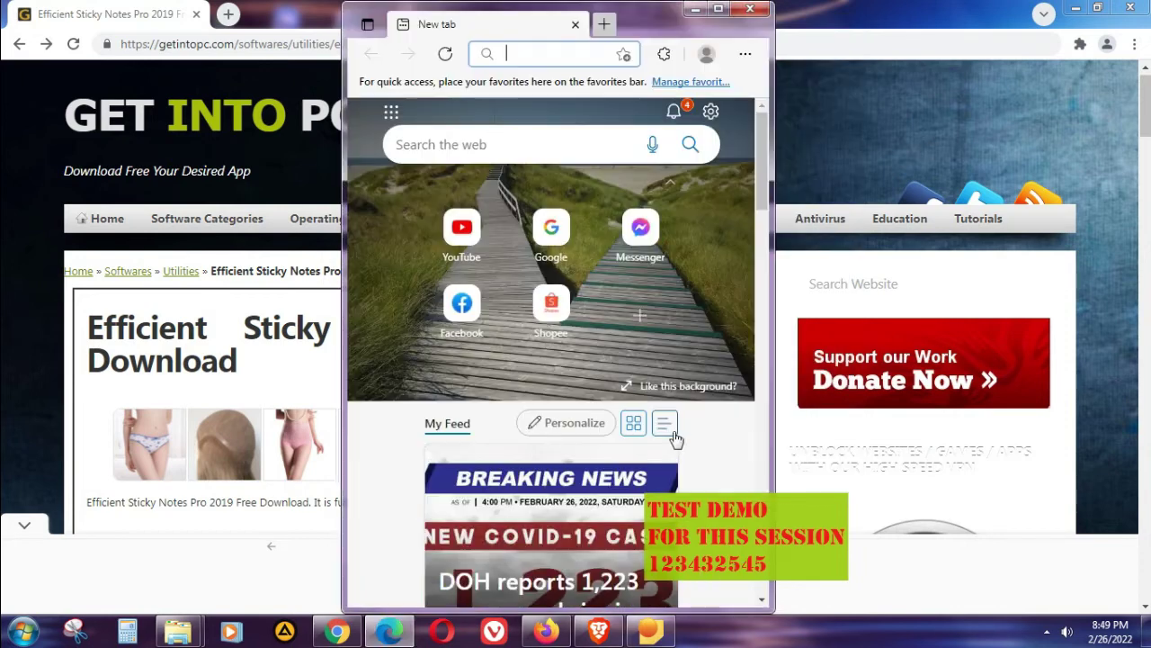
# - Open the Test Demo note's editor and replace its number line with 'THIS IS NOW EDITED'
pyautogui.click(743, 536)
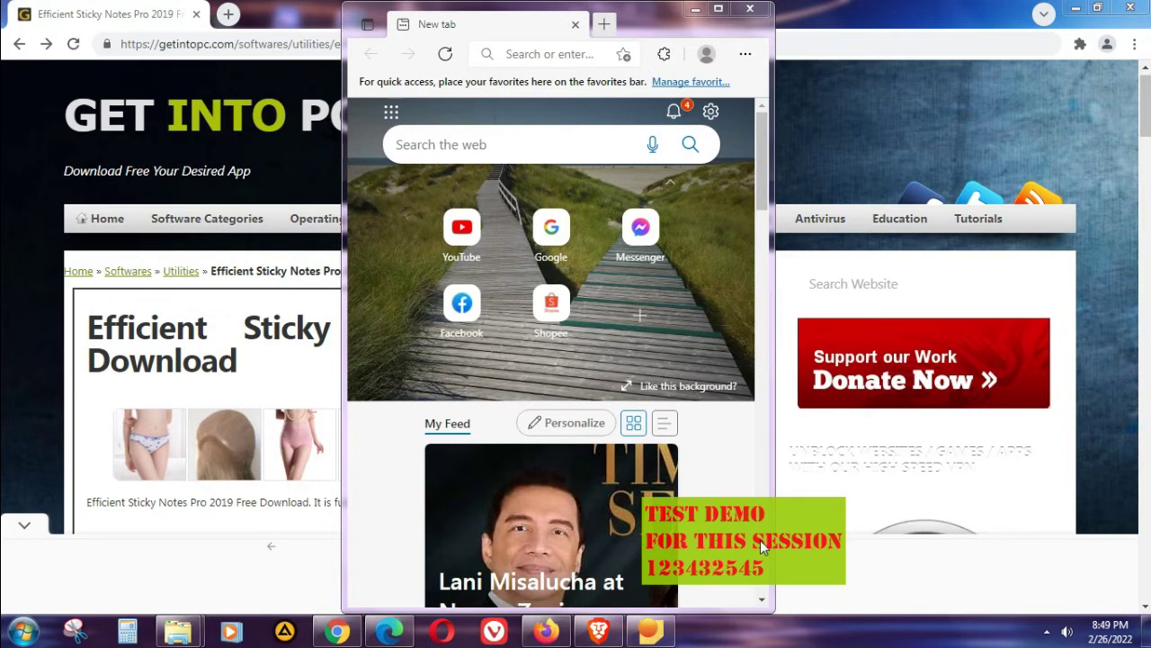
pyautogui.doubleClick(759, 539)
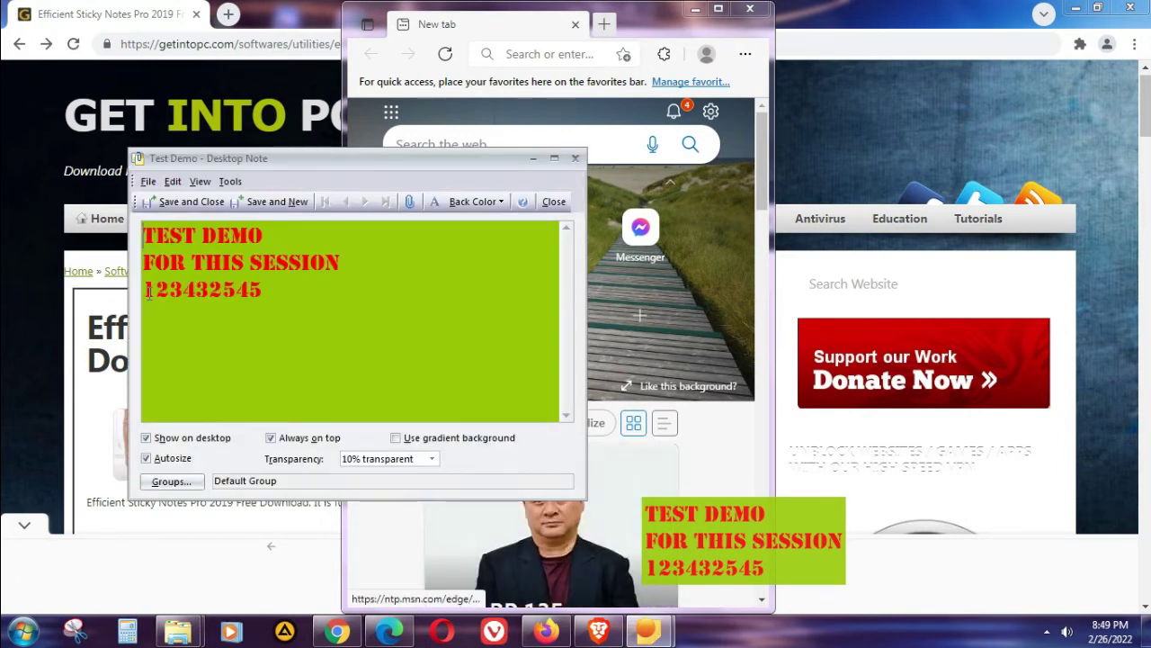
pyautogui.moveTo(139, 298); pyautogui.dragTo(421, 292)
pyautogui.write('THIS IS ')
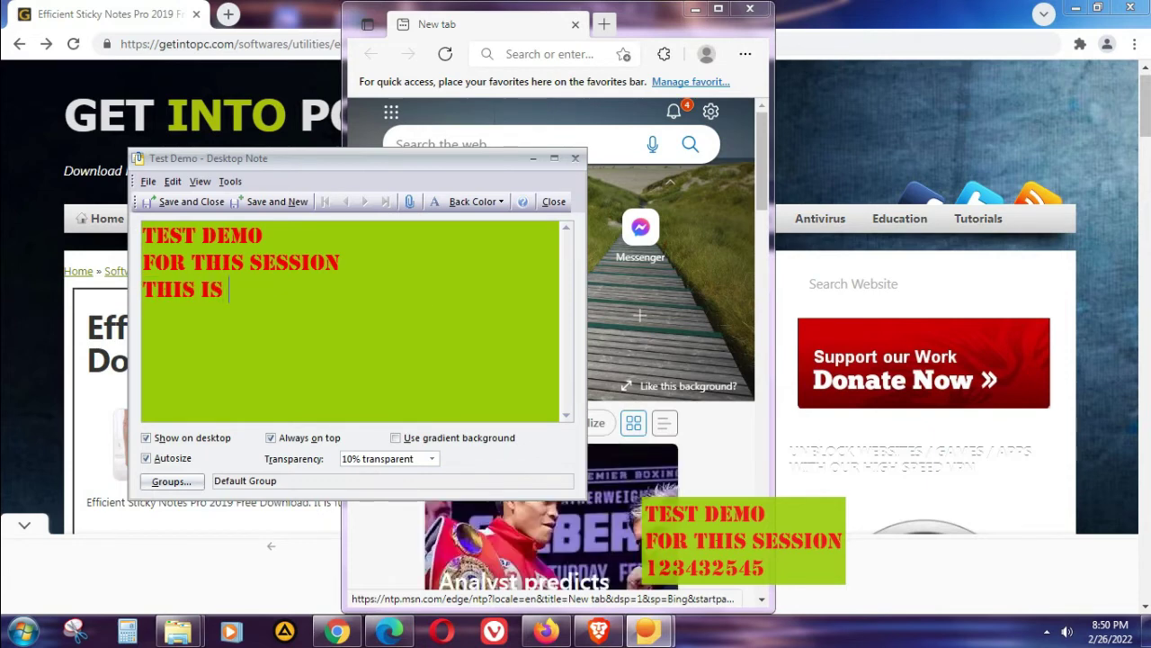
pyautogui.write('NOW EDITED')
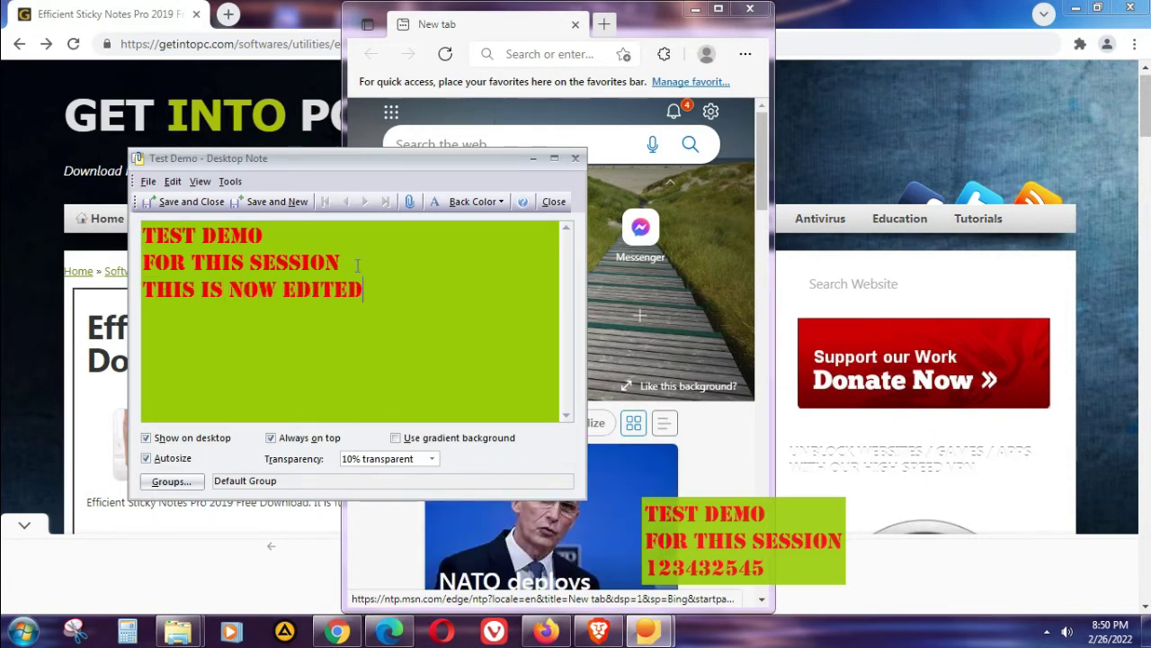
pyautogui.click(435, 202)
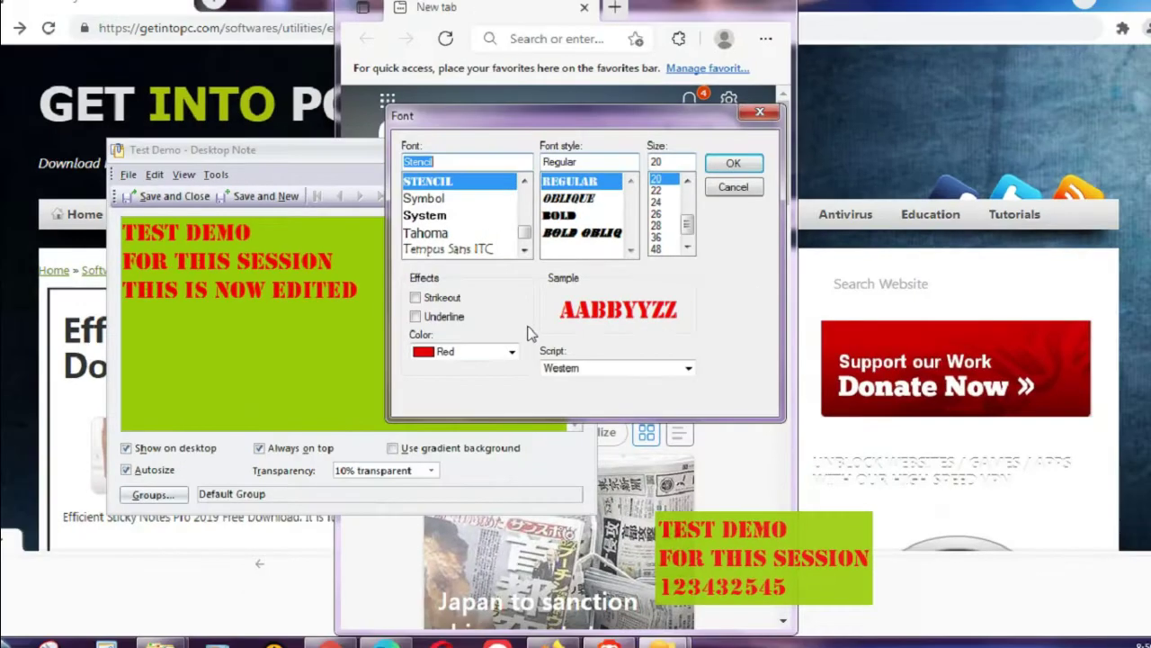
# - Set the note's text colour to Blue and its font to Lucida Handwriting
pyautogui.click(485, 411)
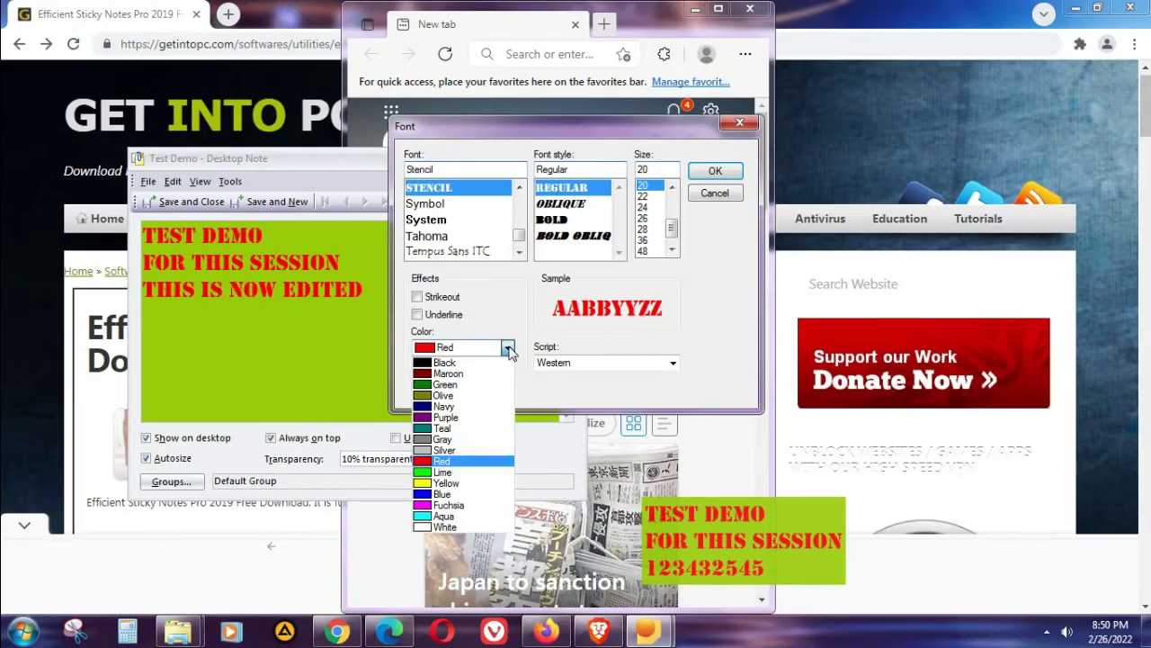
pyautogui.click(441, 493)
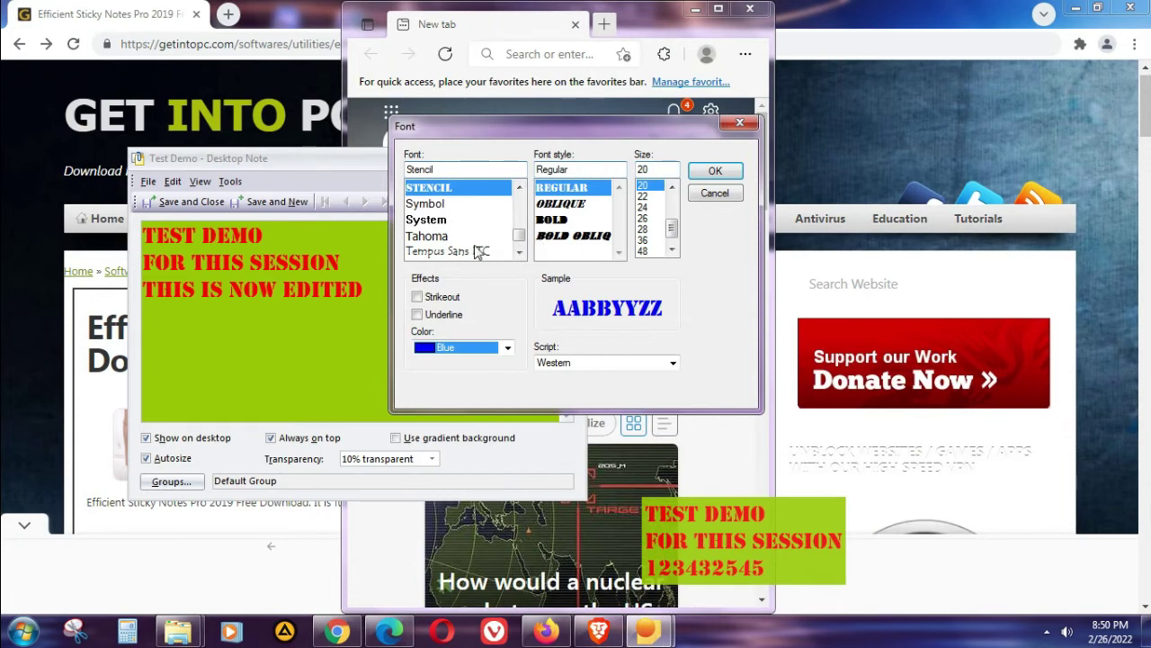
pyautogui.moveTo(527, 242); pyautogui.dragTo(527, 227)
pyautogui.click(459, 204)
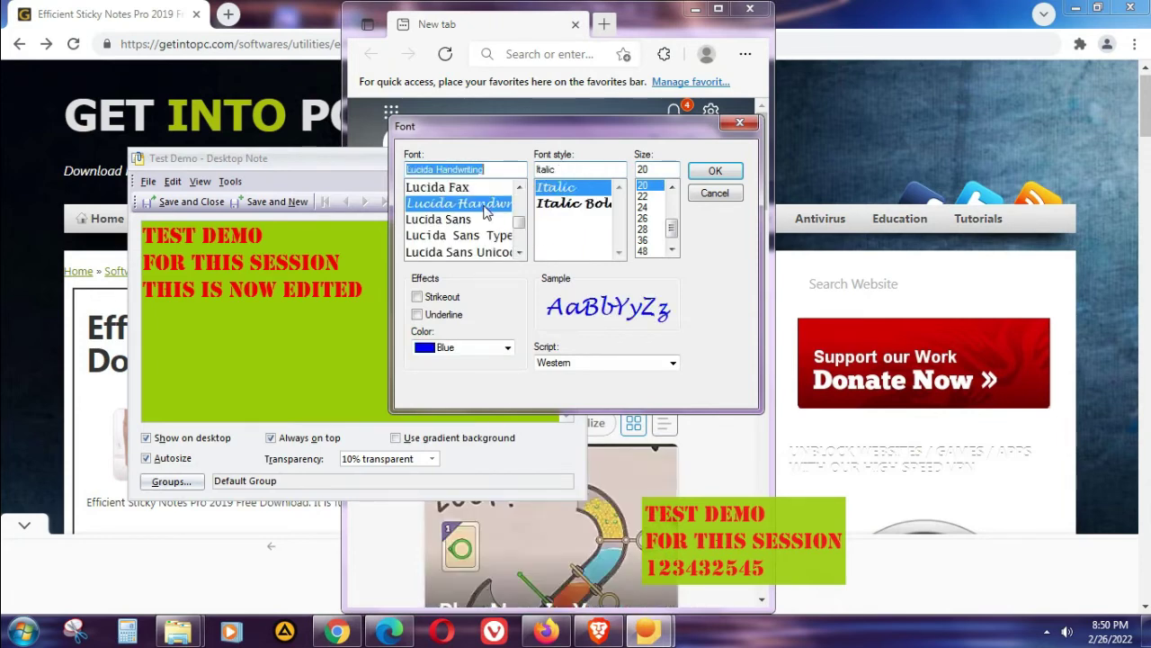
pyautogui.click(719, 170)
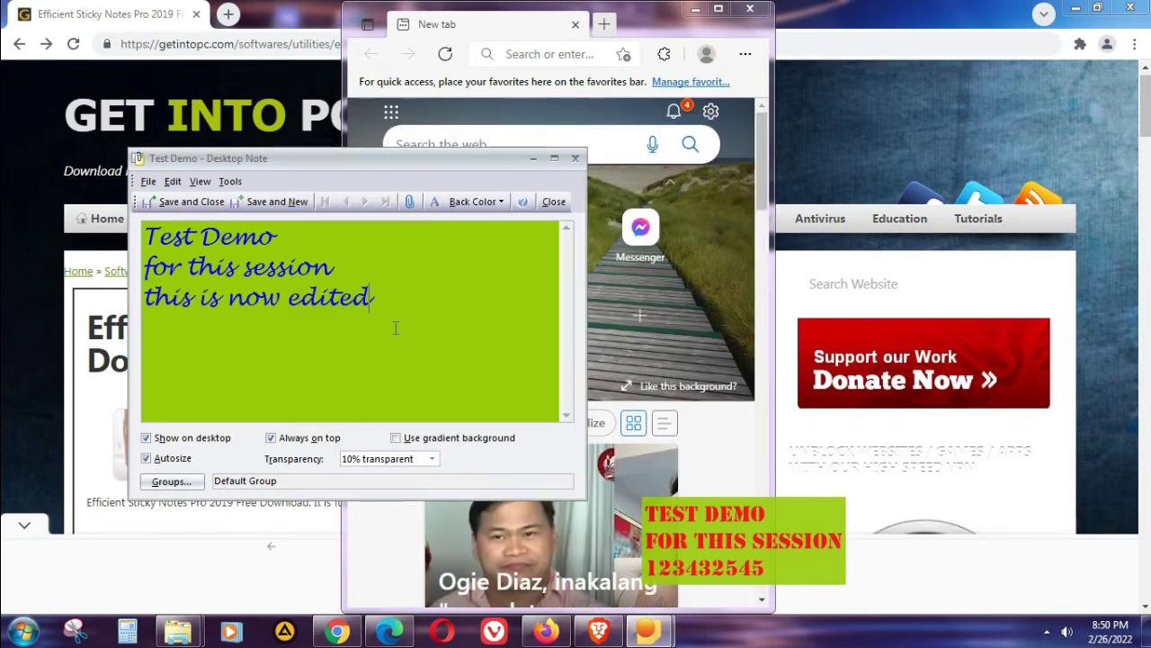
# - Give the note an orange background, save and close the editor, and nudge it up-left
pyautogui.click(503, 202)
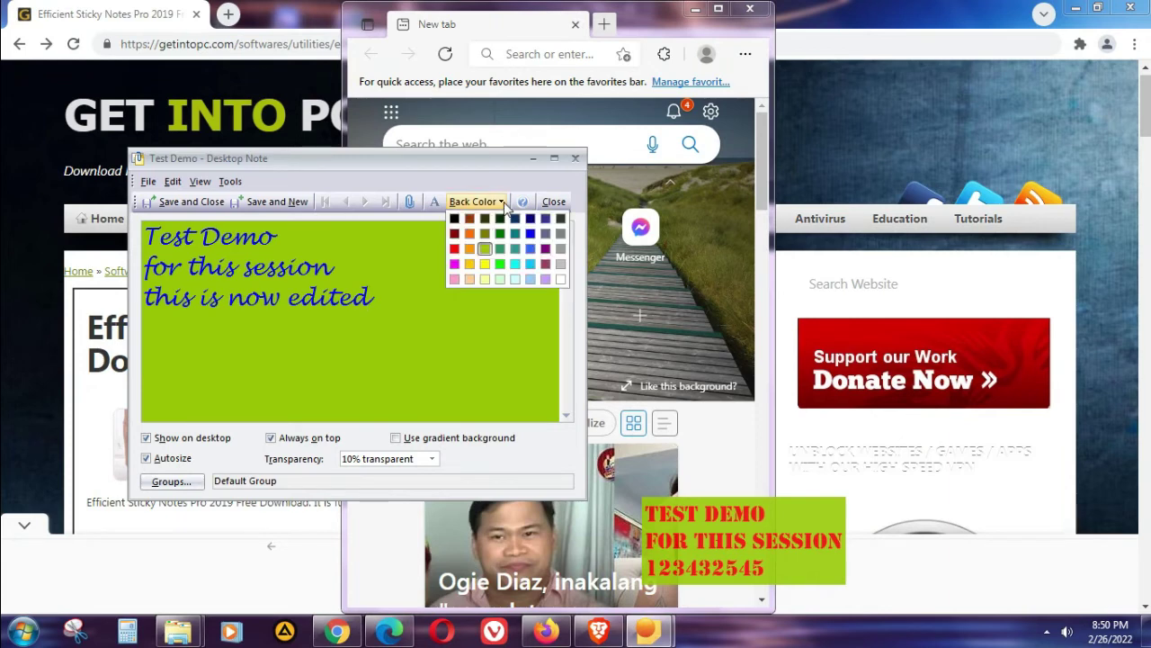
pyautogui.click(470, 249)
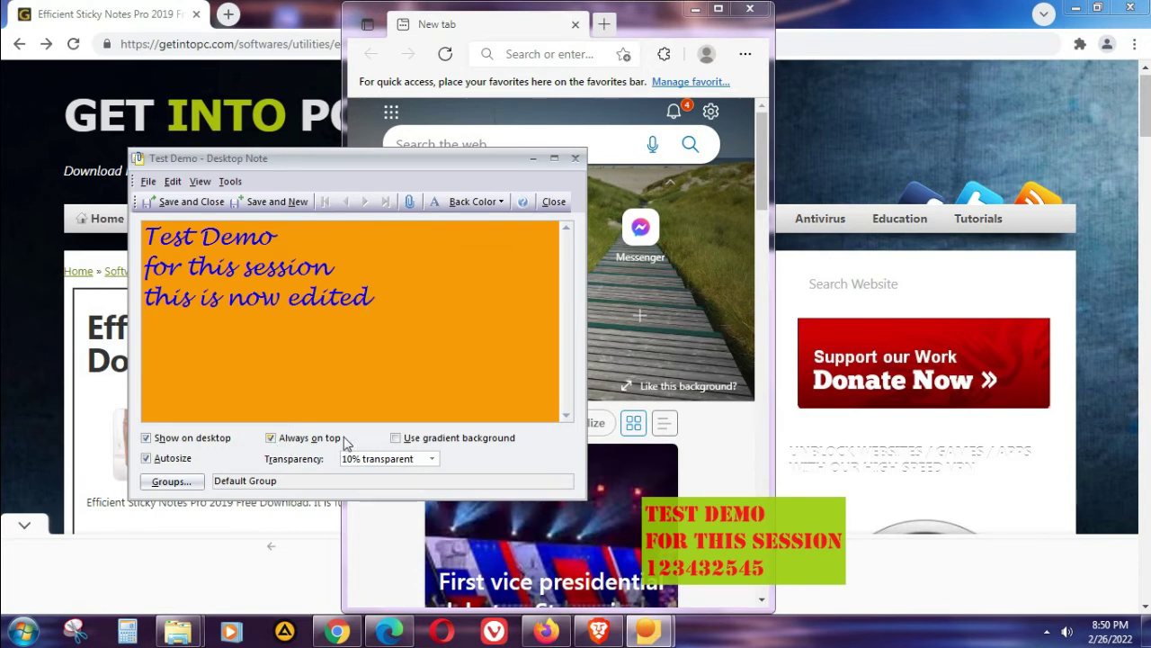
pyautogui.click(192, 203)
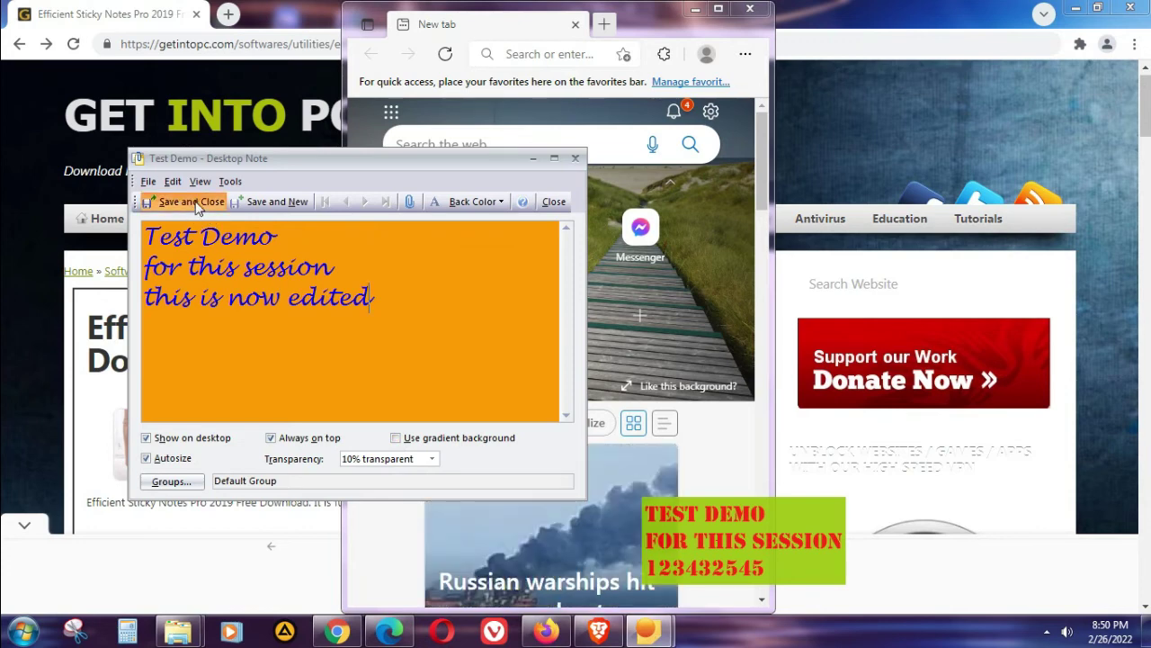
pyautogui.moveTo(742, 567); pyautogui.dragTo(733, 536)
pyautogui.rightClick(733, 536)
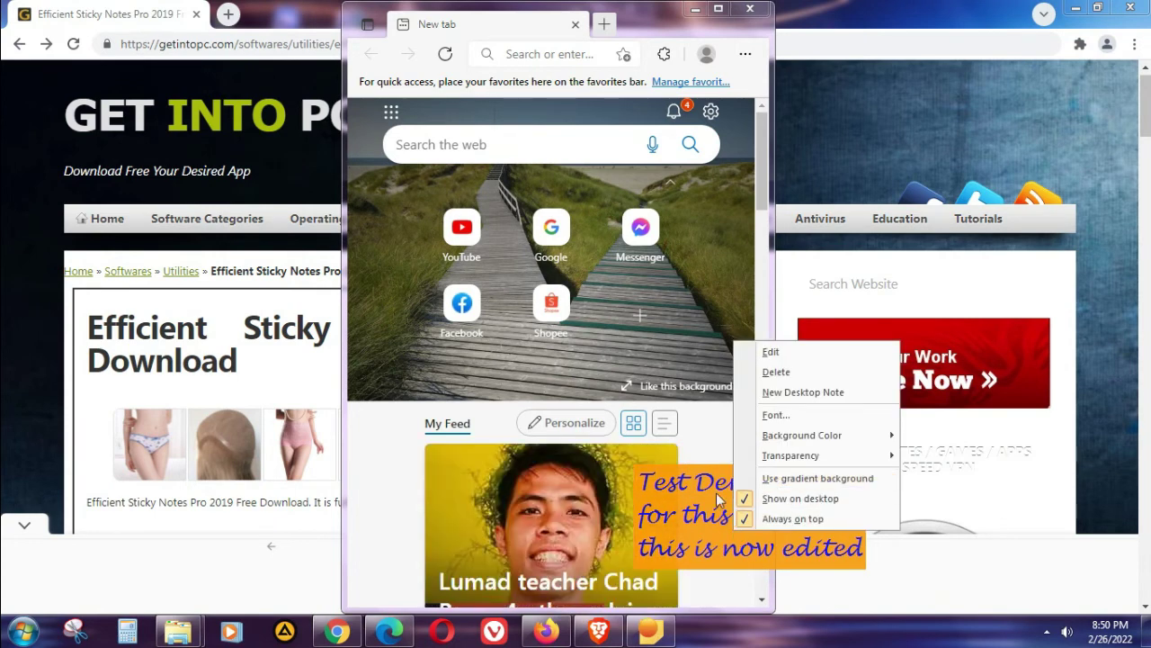
# - Move the orange note slightly lower, leaving its options unchanged, and show hidden notification-area icons
pyautogui.click(694, 531)
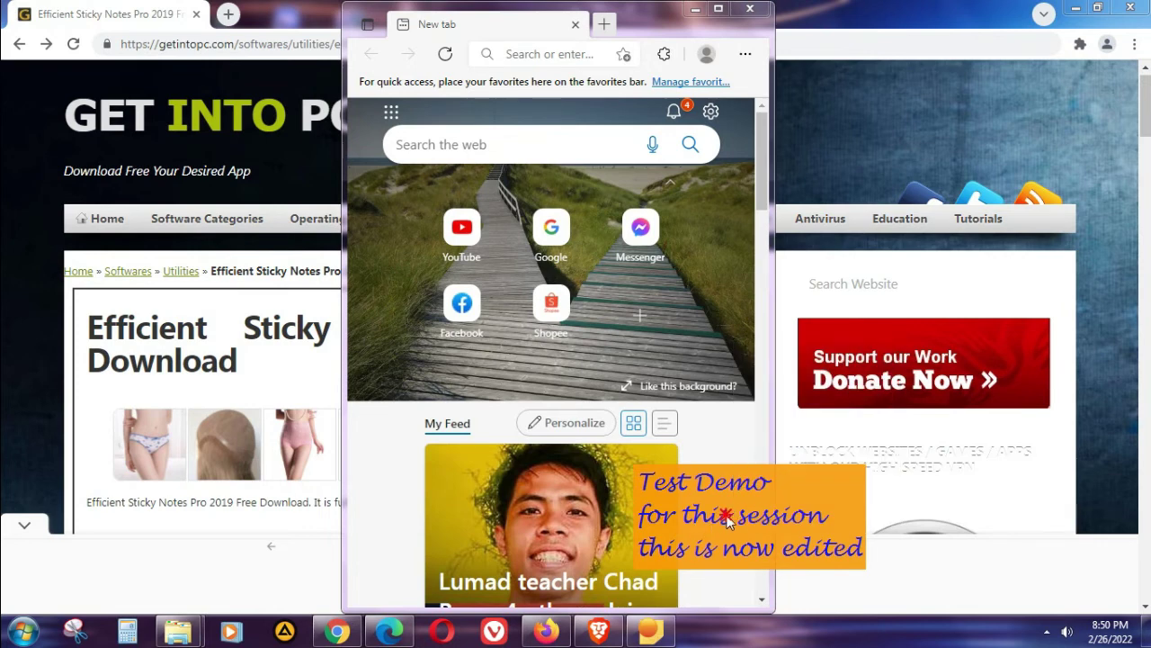
pyautogui.moveTo(711, 524); pyautogui.dragTo(709, 539)
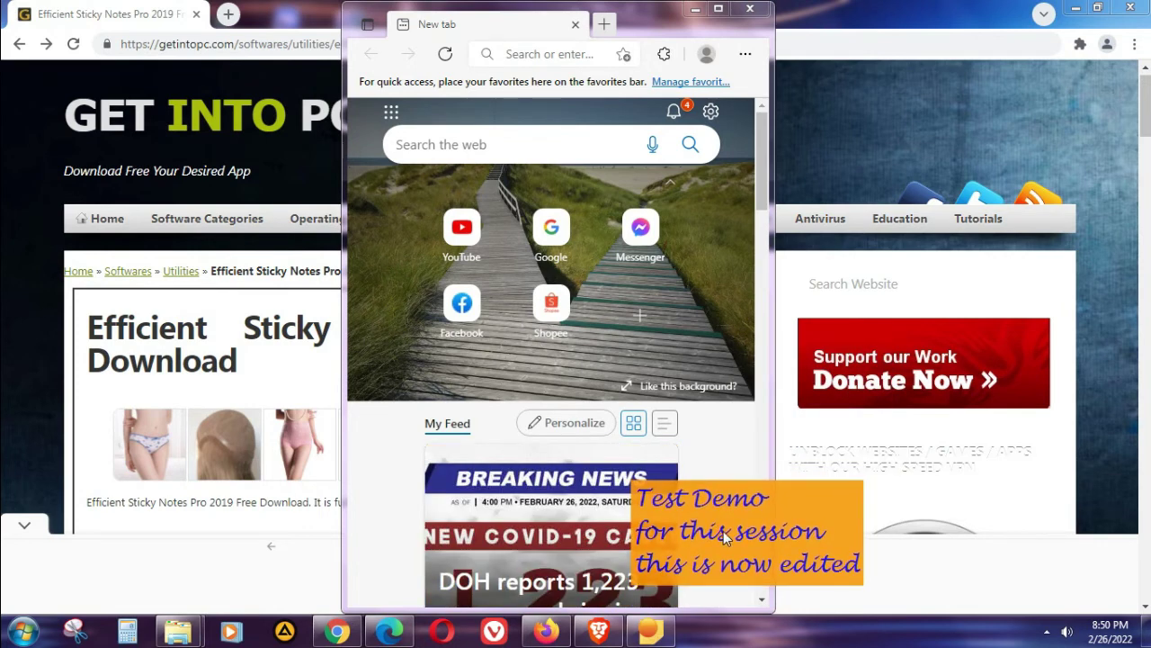
pyautogui.rightClick(723, 531)
pyautogui.click(756, 548)
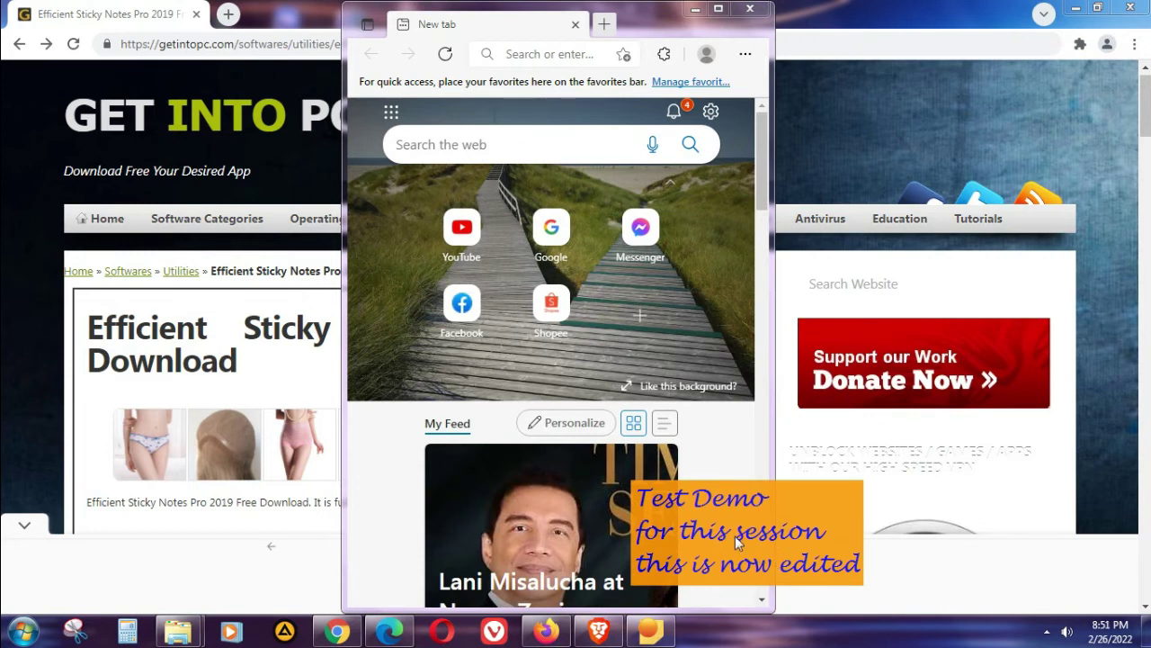
pyautogui.click(1047, 632)
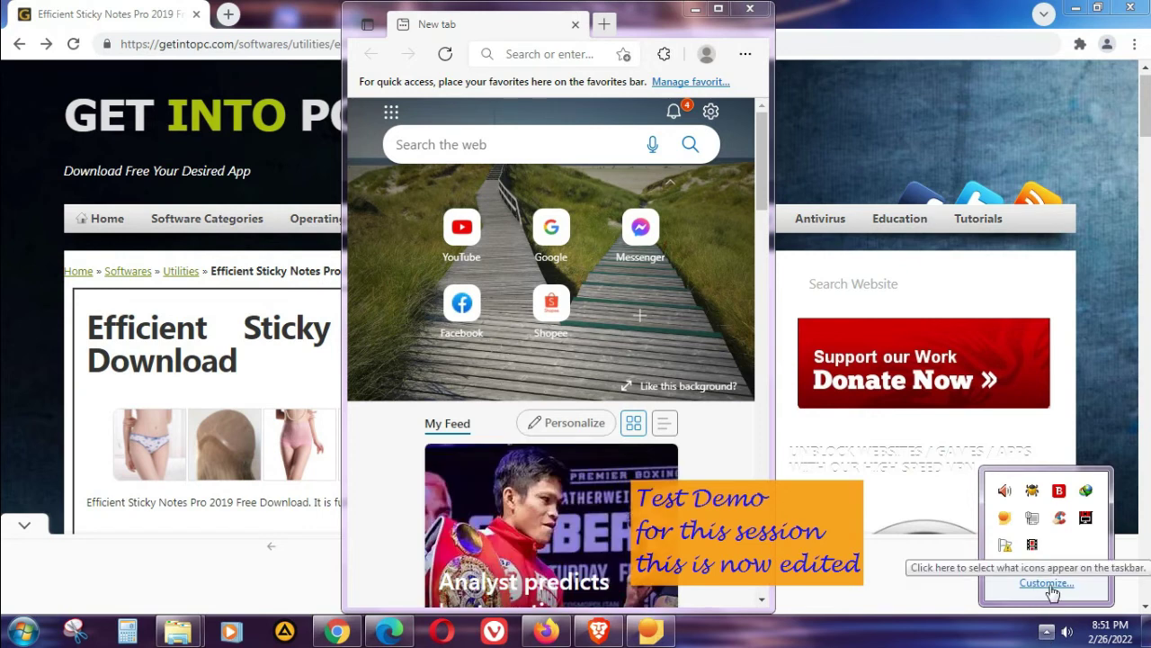
pyautogui.rightClick(1006, 520)
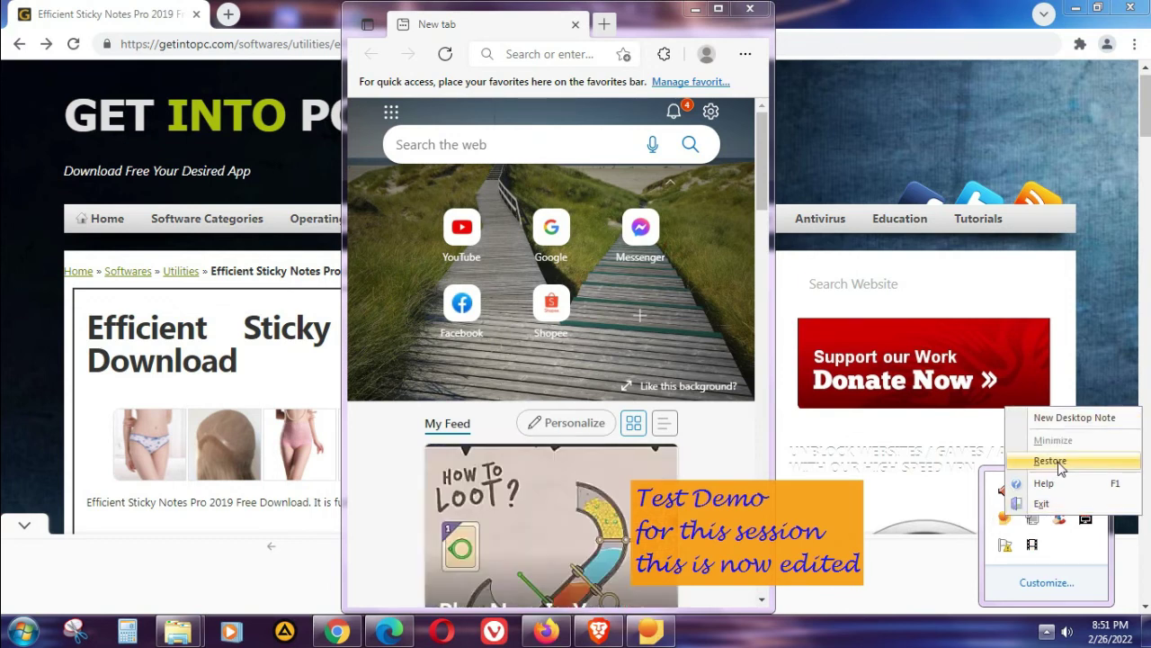
pyautogui.click(956, 639)
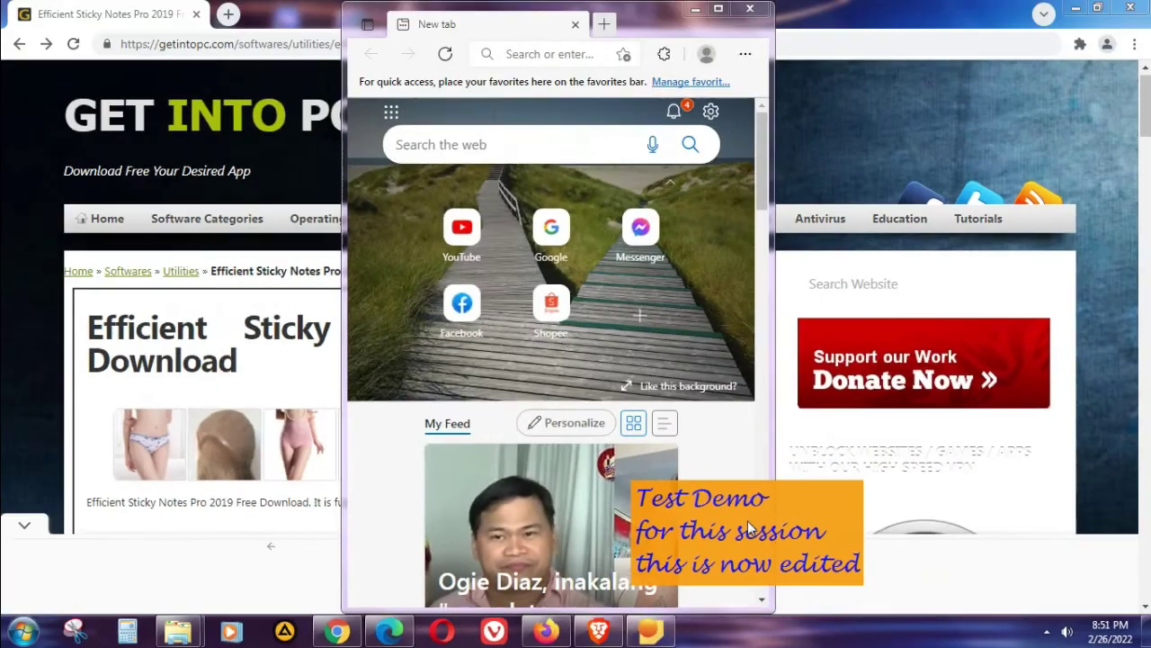
# - Turn on the note's gradient background and save the change
pyautogui.doubleClick(749, 528)
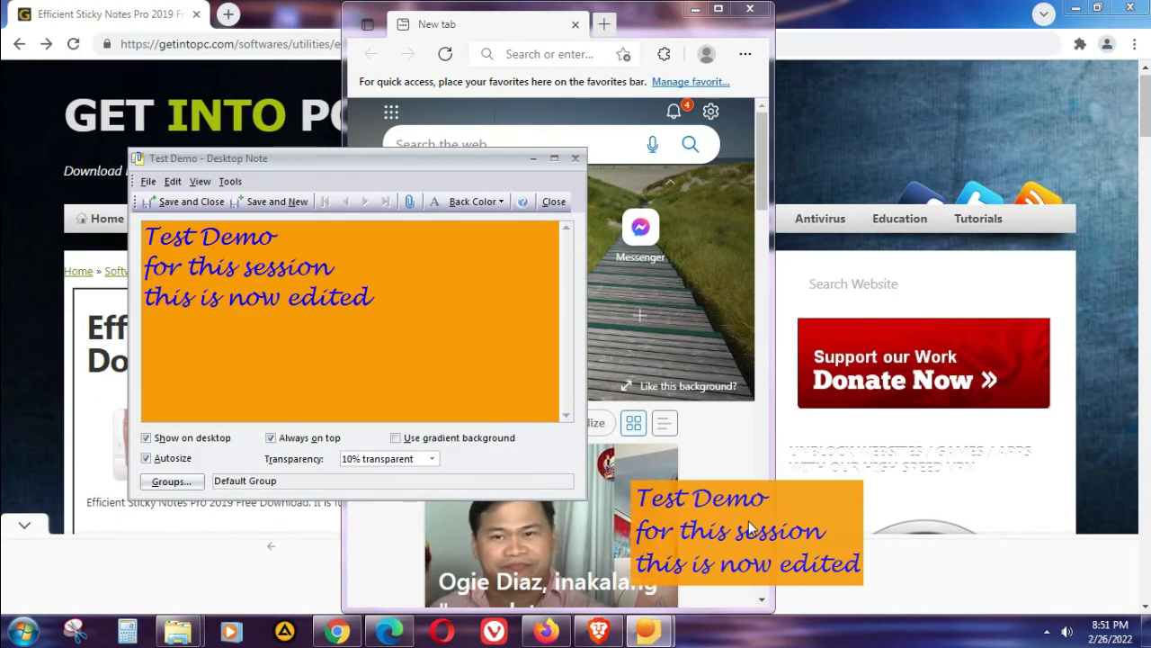
pyautogui.click(397, 441)
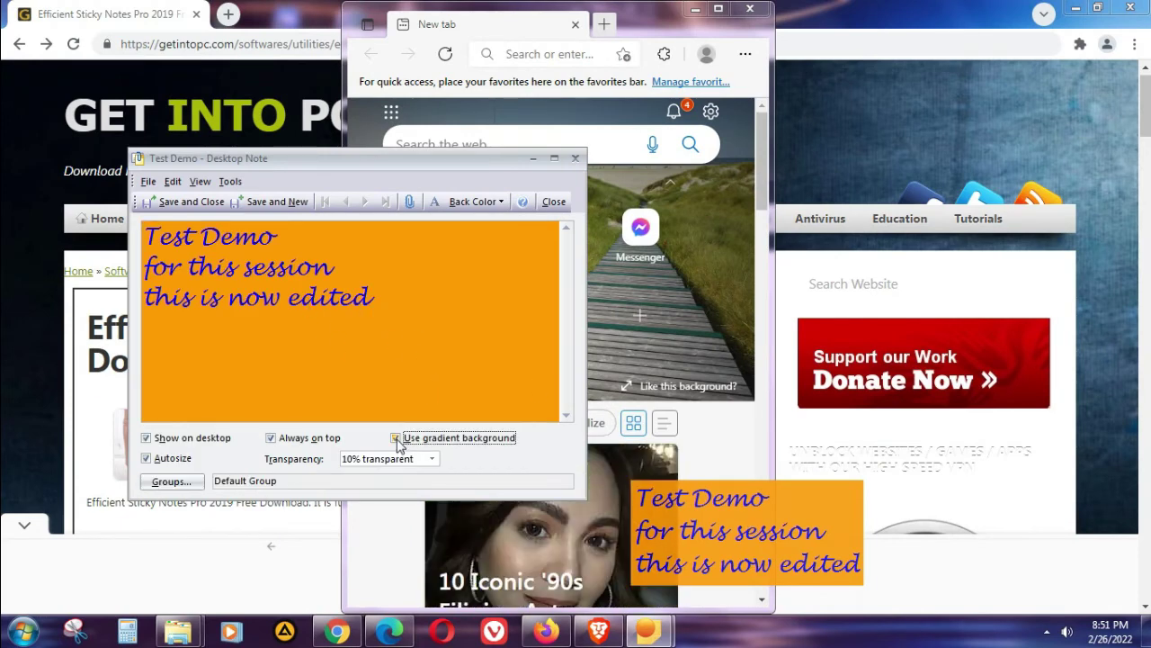
pyautogui.click(179, 204)
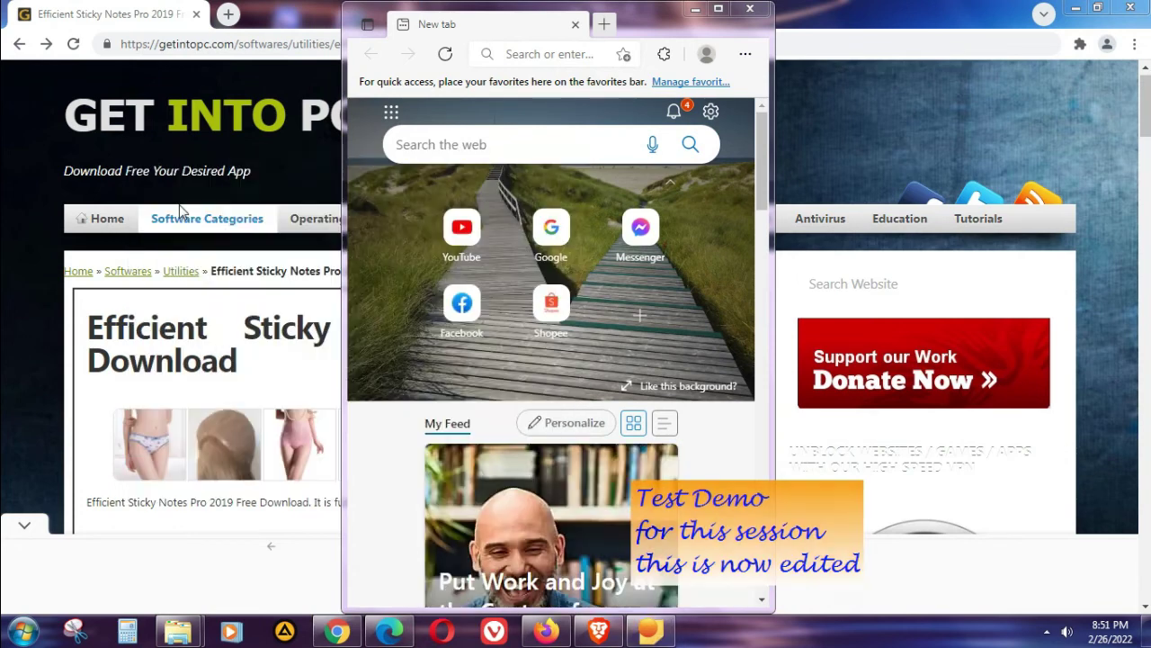
# - Check the note's transparency options without changes, then move the note up and left
pyautogui.rightClick(724, 543)
pyautogui.moveTo(798, 477)
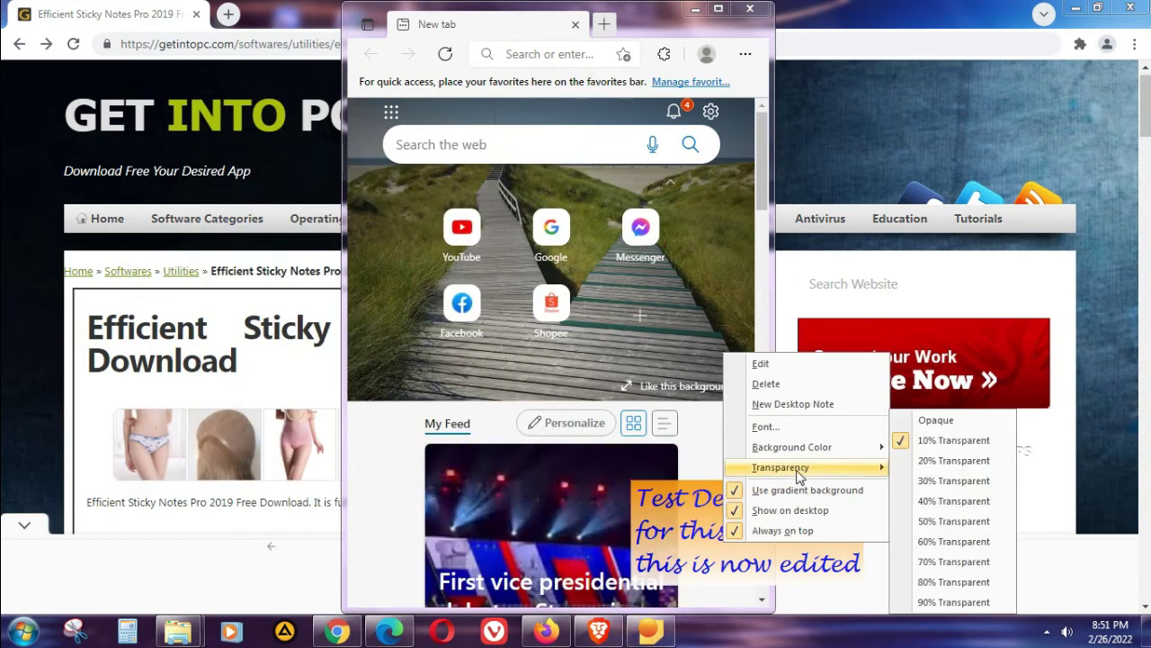
pyautogui.click(684, 537)
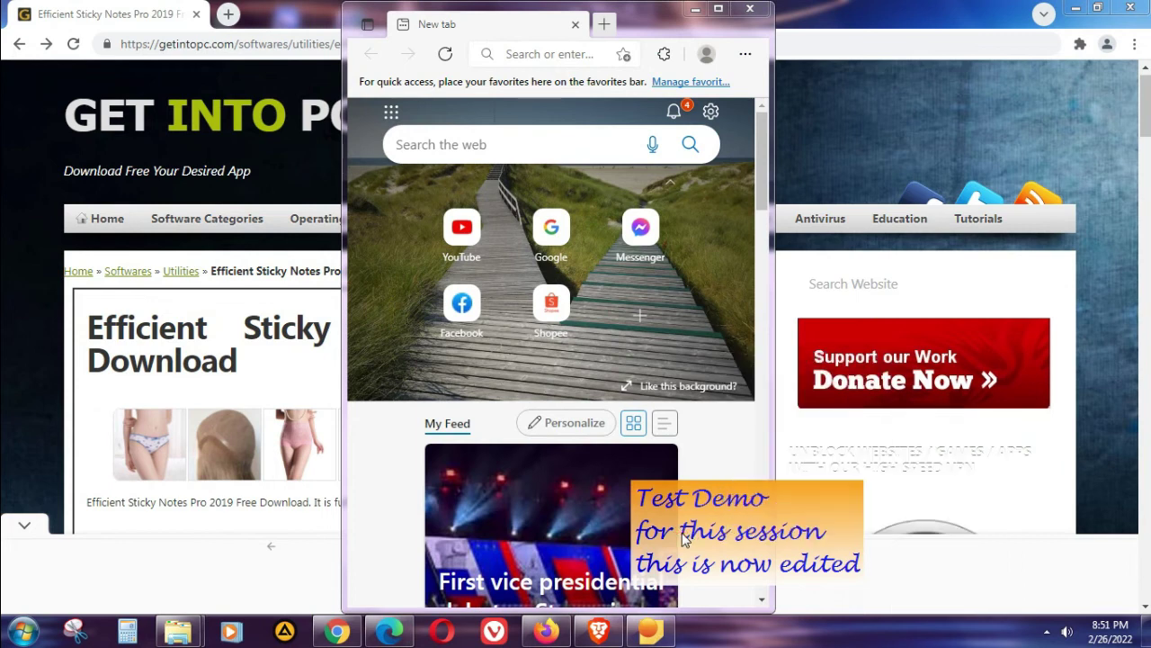
pyautogui.moveTo(711, 537); pyautogui.dragTo(679, 514)
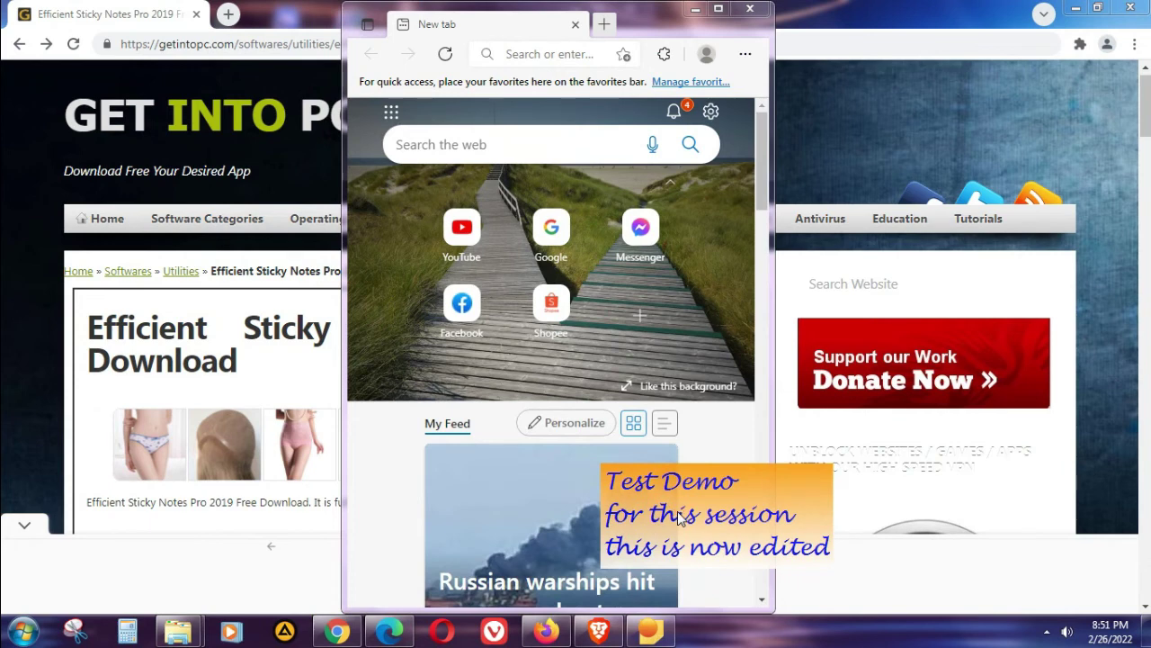